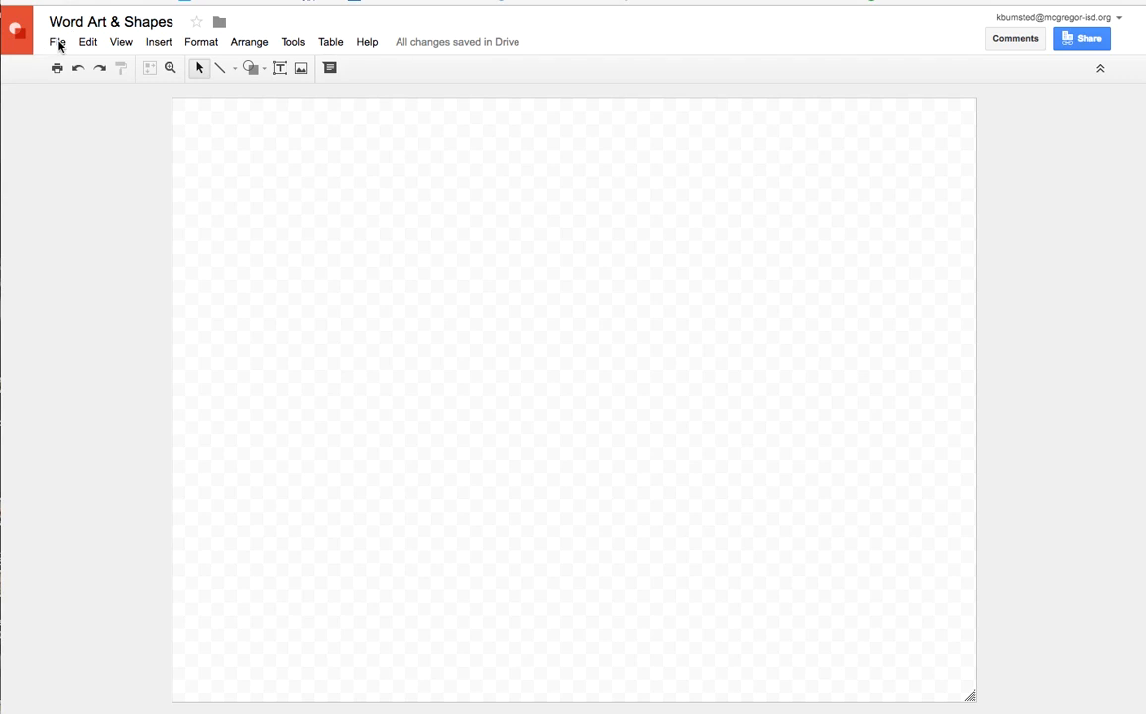
Set the drawing's page size to a custom 11 × 8.5 inches
left_click(58, 45)
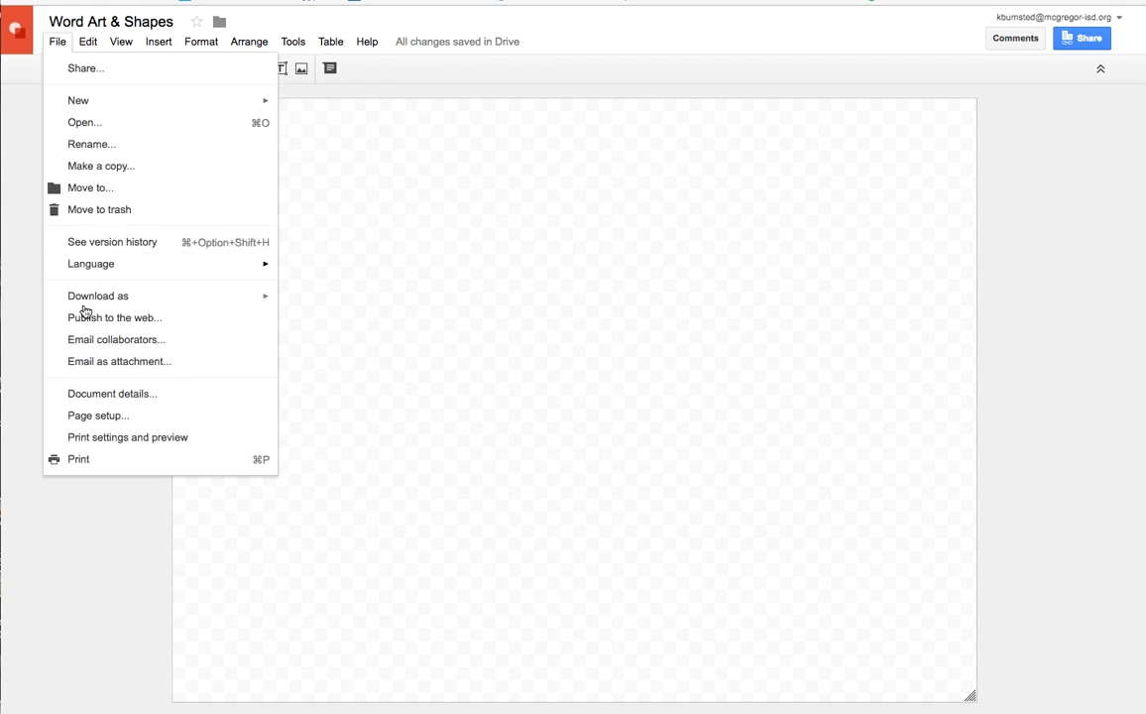
left_click(106, 418)
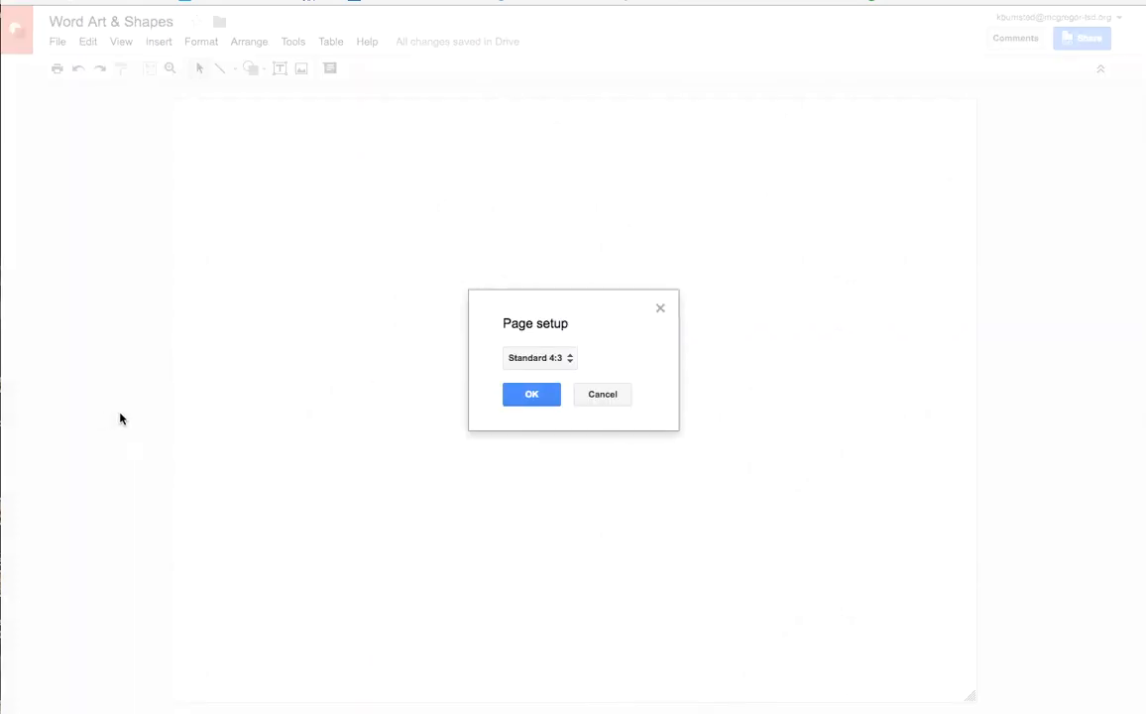
left_click(571, 359)
left_click(550, 425)
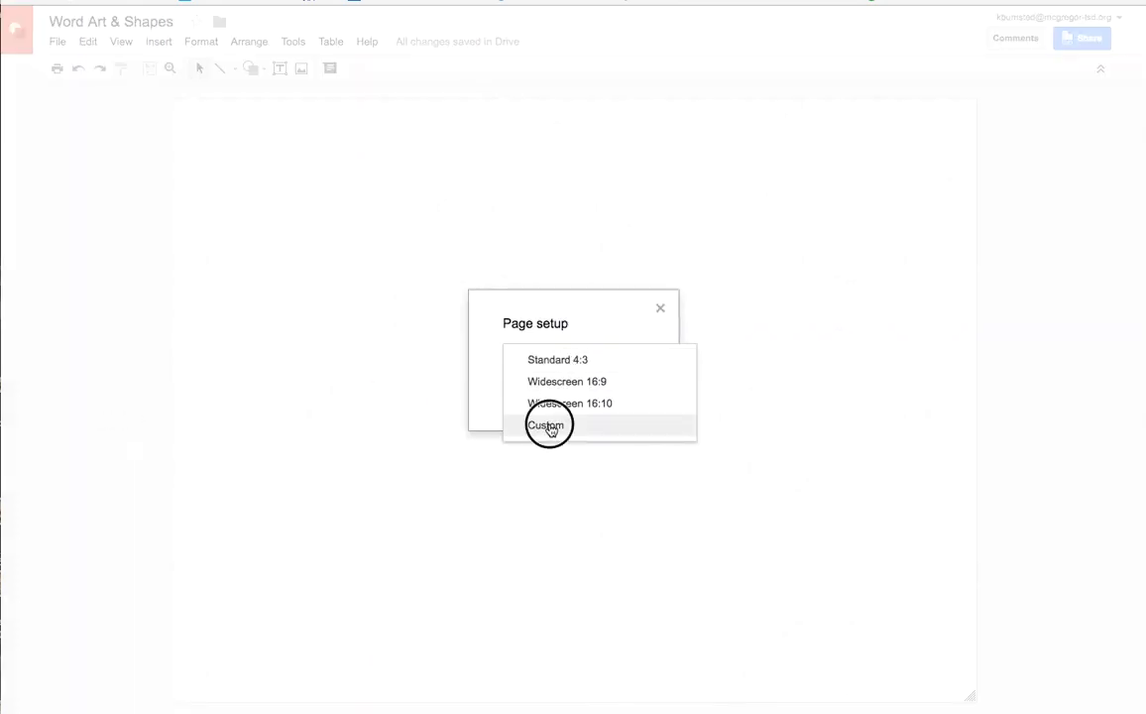
left_click(530, 389)
left_click_drag(530, 389, 492, 389)
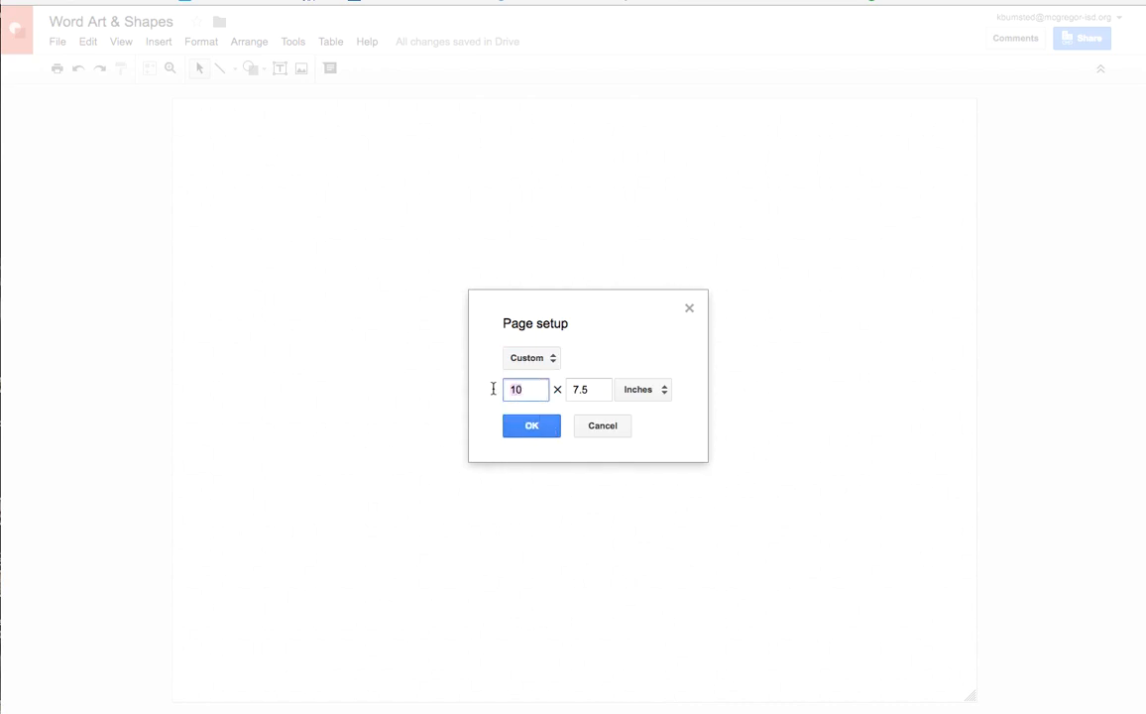
type("1")
left_click(581, 388)
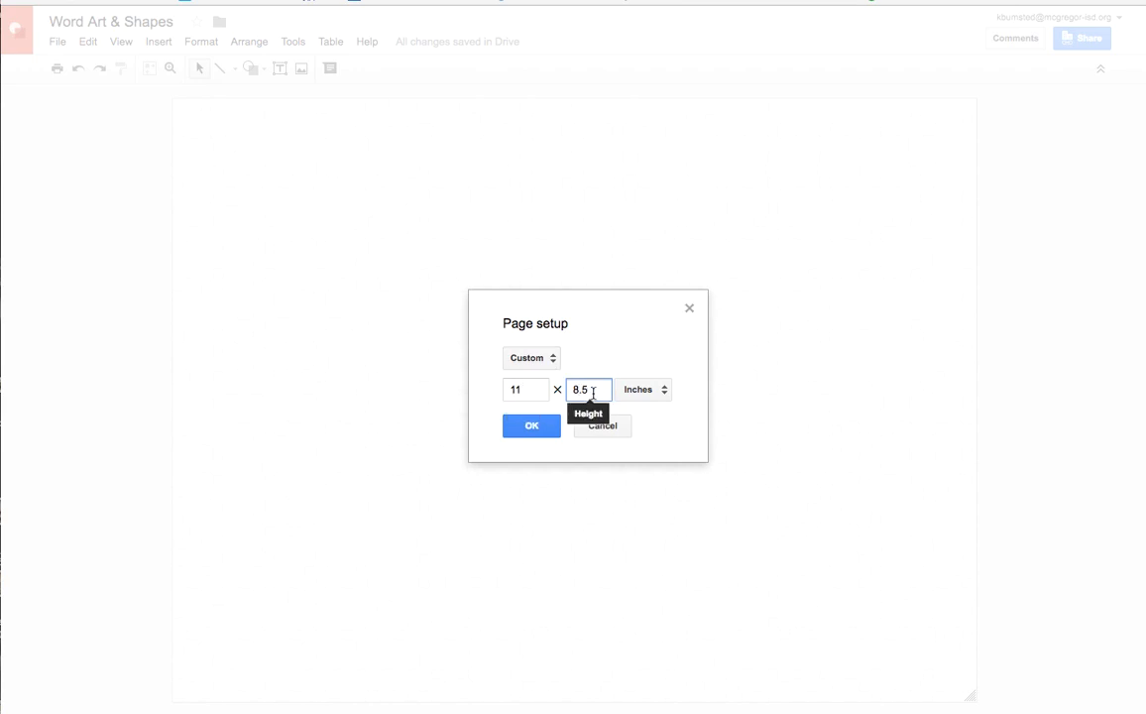
left_click(533, 427)
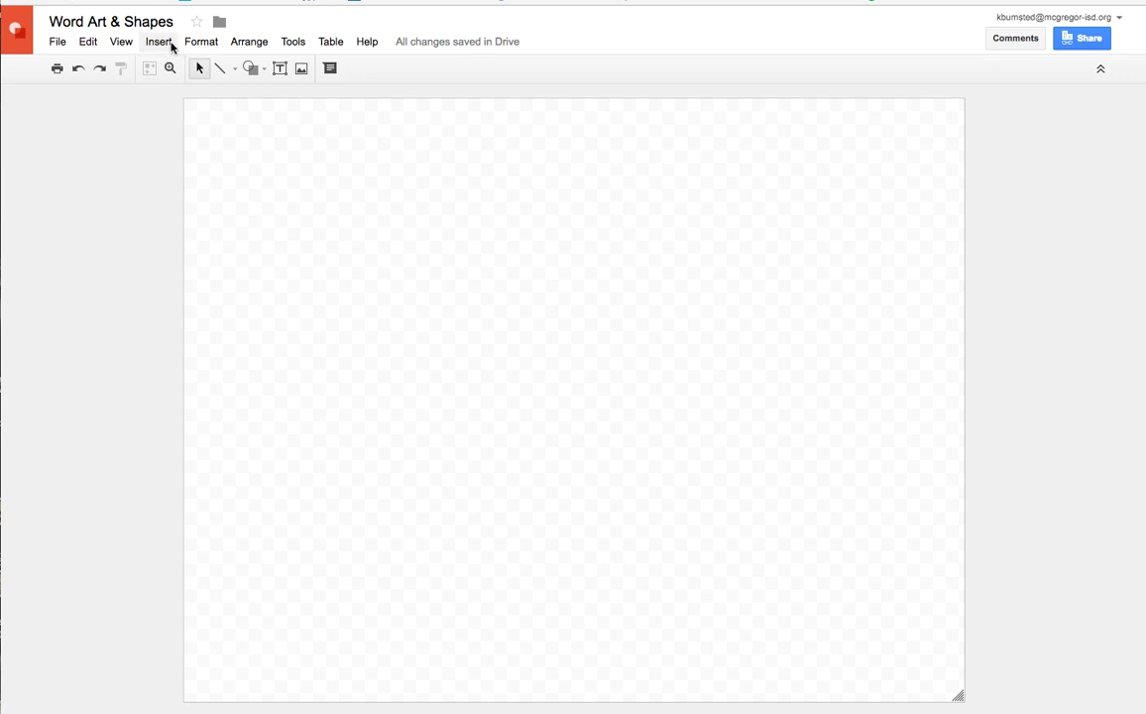
Try word art with the person's full name on a single line, and undo the insertion
left_click(160, 42)
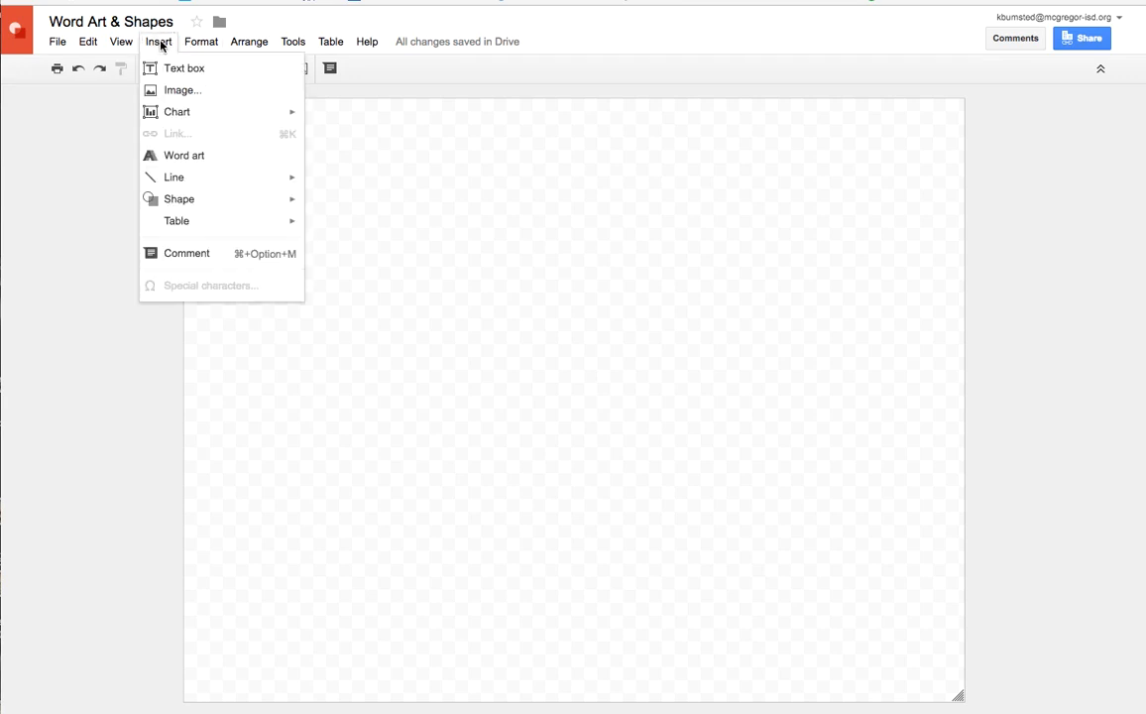
left_click(169, 155)
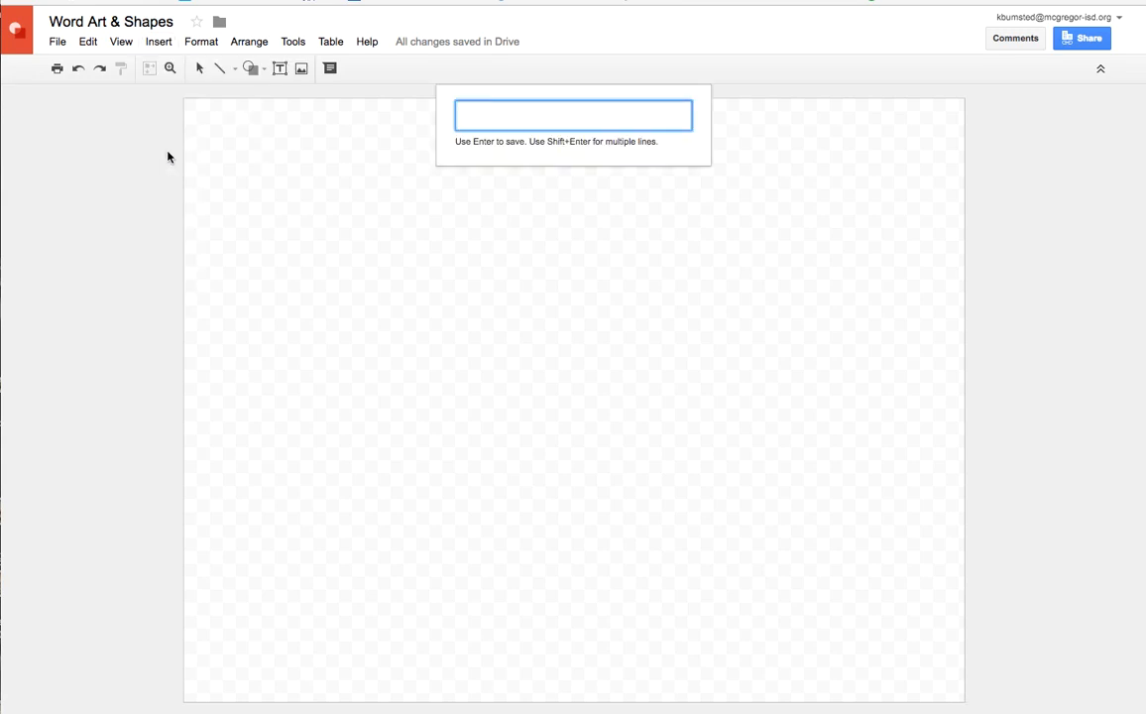
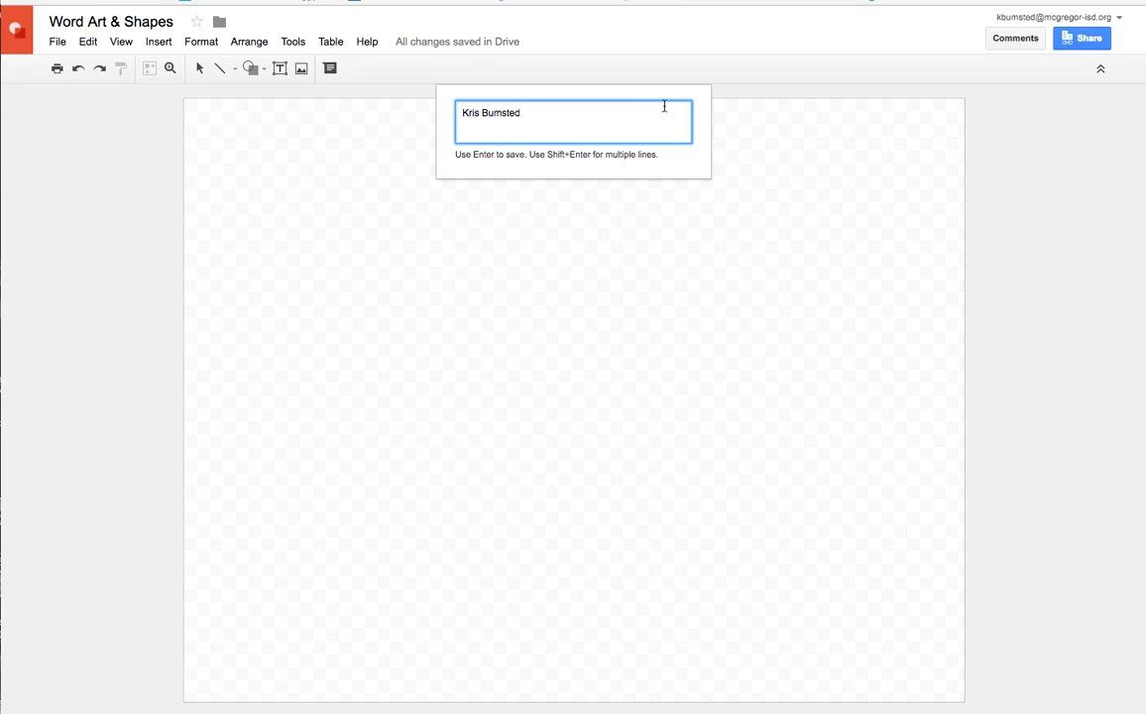
key("Return")
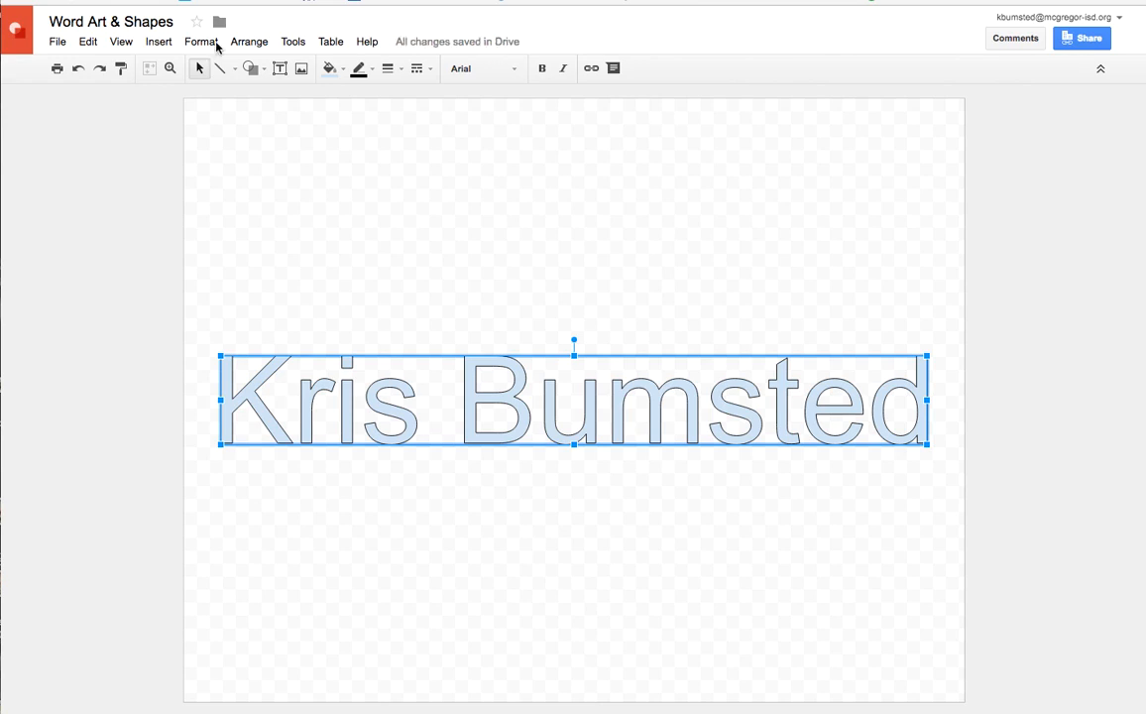
left_click(78, 68)
Insert word art of the person's full name, with the first and last names on separate lines
left_click(155, 41)
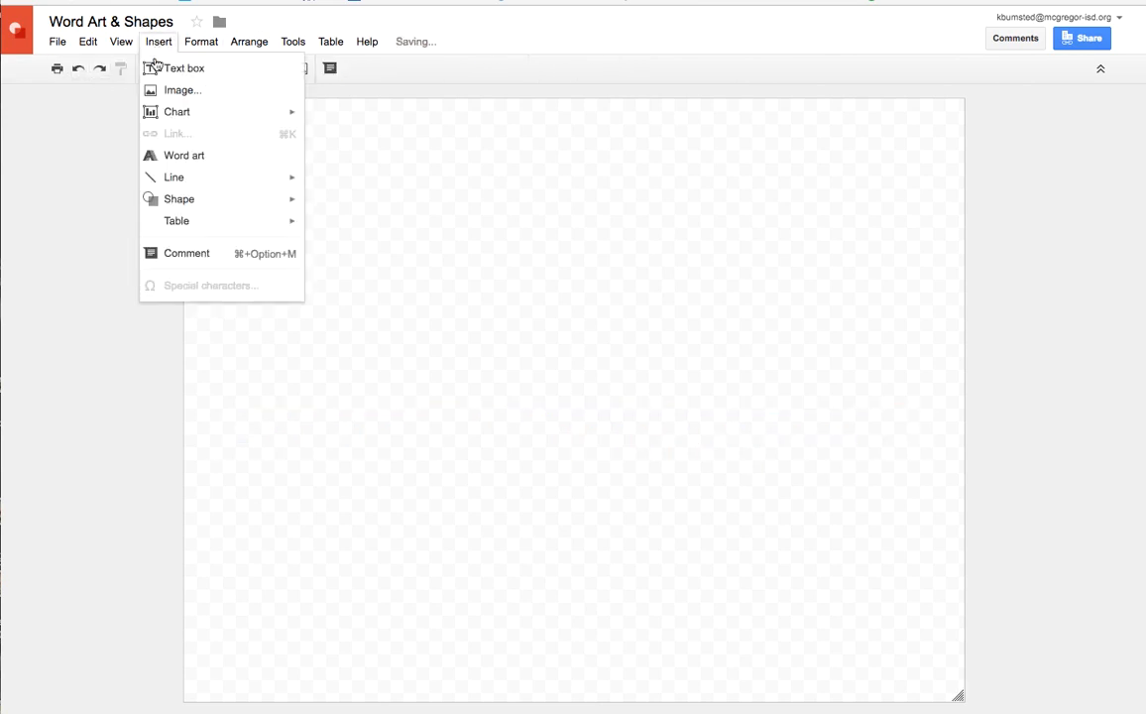
left_click(171, 154)
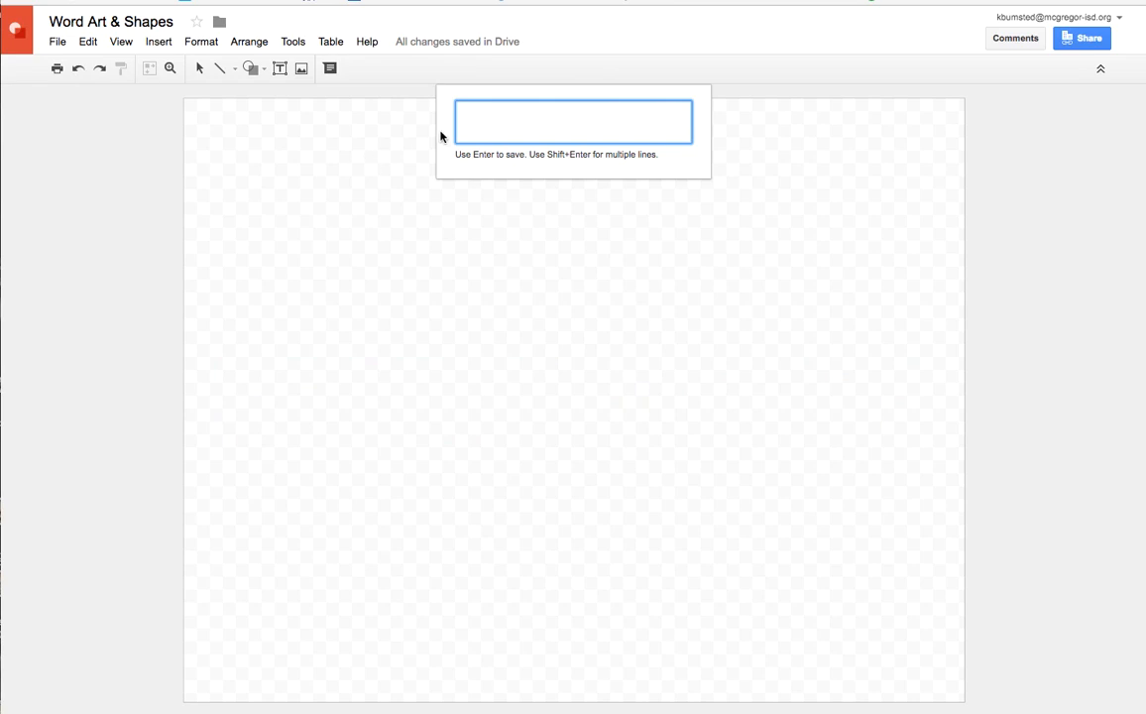
type("Kris")
key("shift+Return")
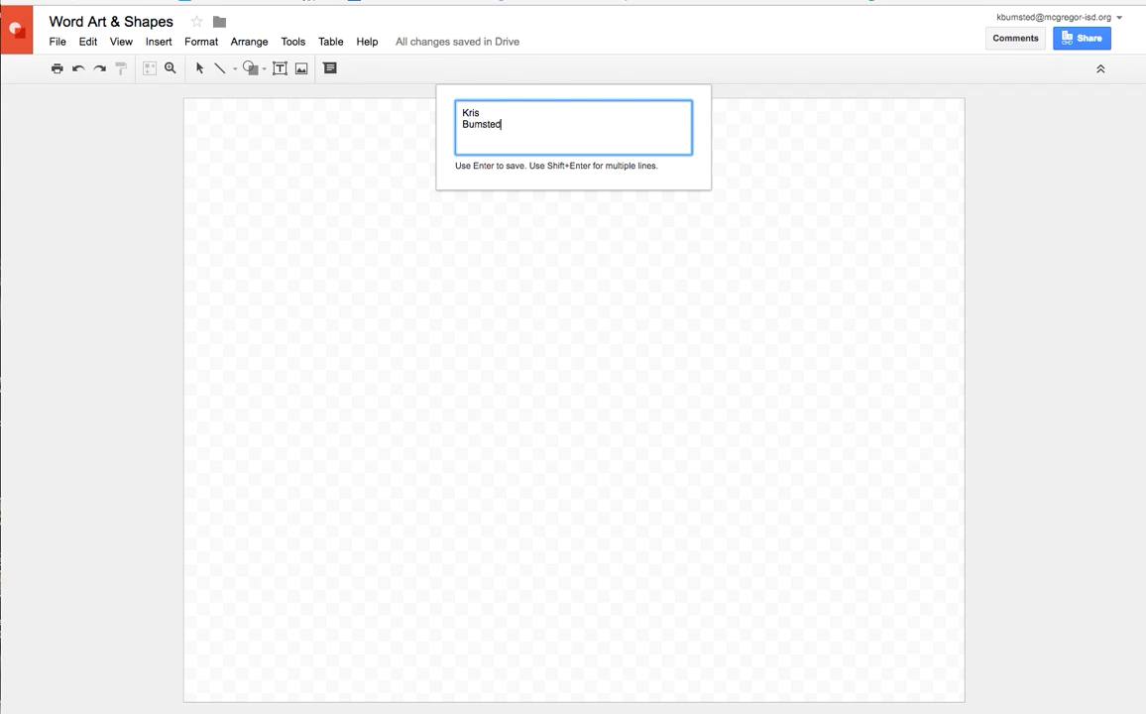
key("Return")
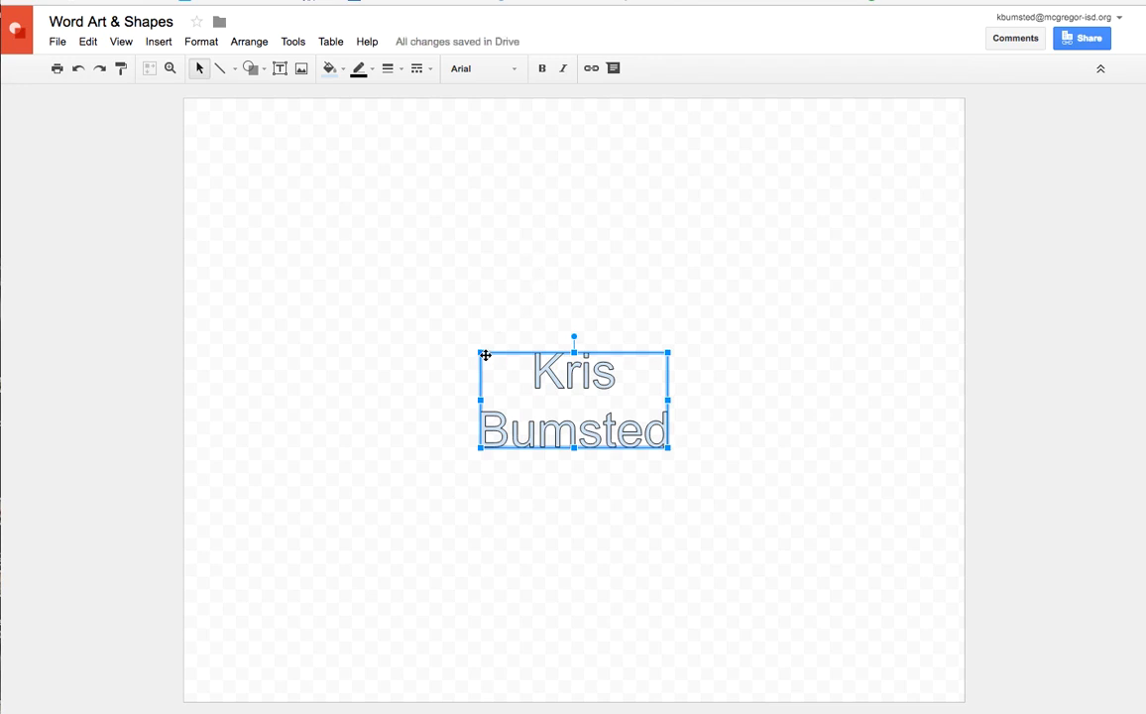
Enlarge the name word art in both directions until it fills most of the page
left_click_drag(481, 352, 271, 159)
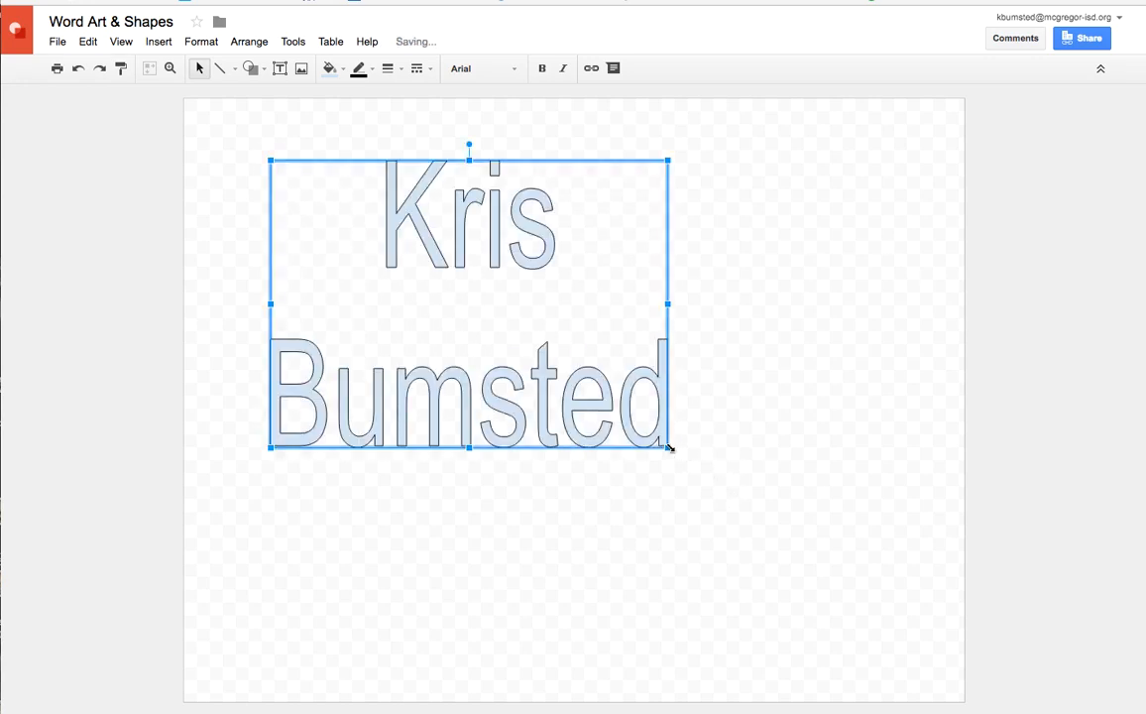
left_click_drag(667, 447, 877, 622)
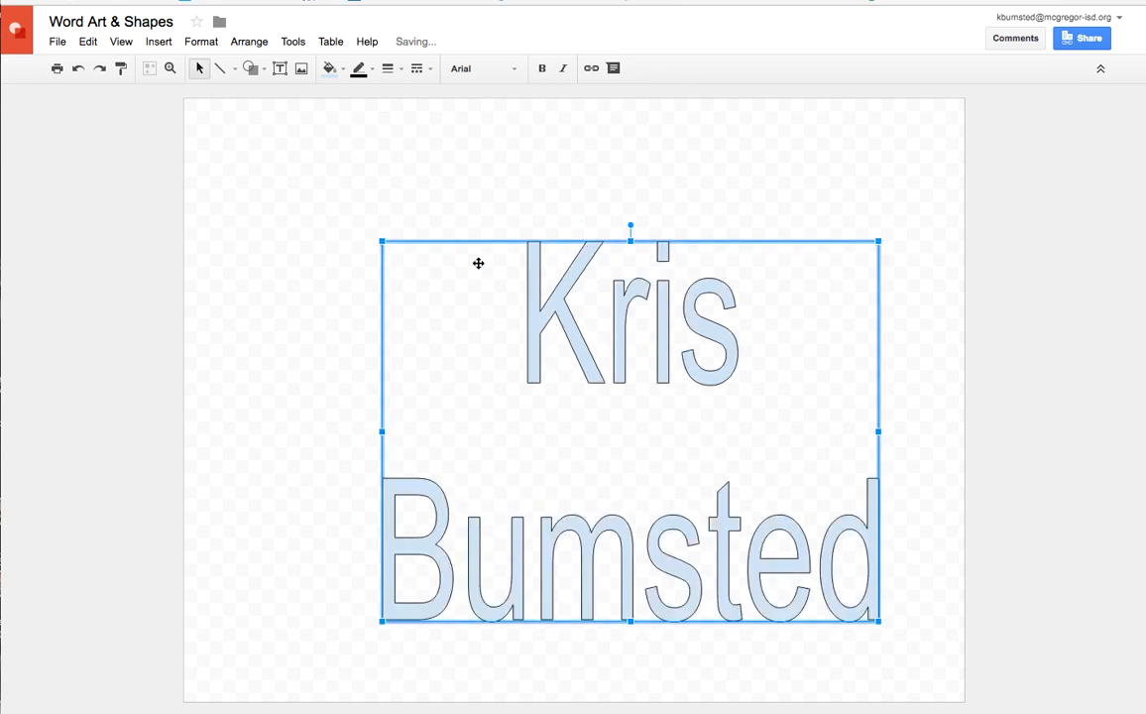
left_click_drag(382, 241, 254, 150)
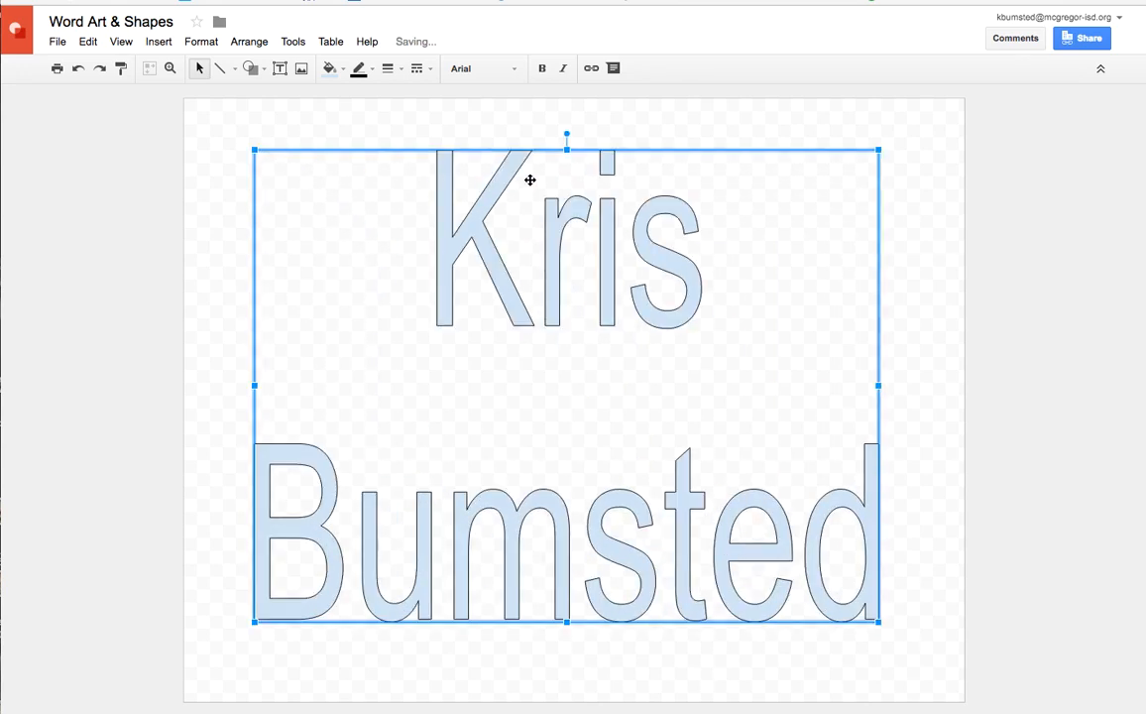
Change the word art's font to Ultra, and resize and reposition it to fit within the page width
left_click(515, 73)
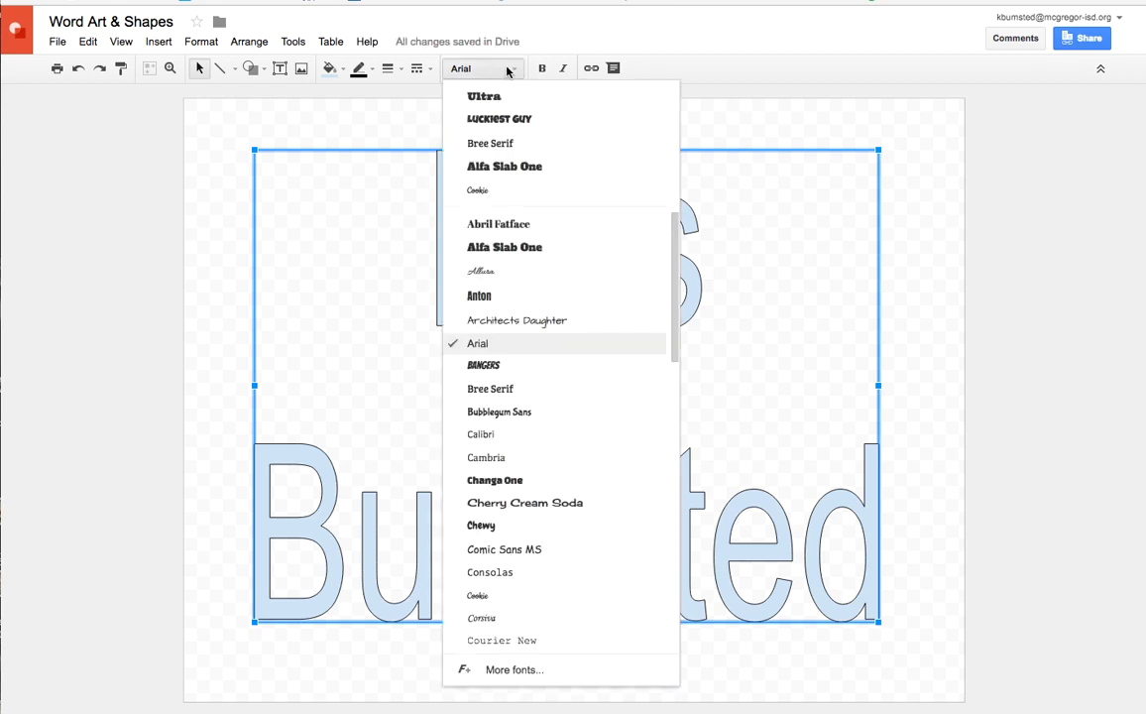
left_click(506, 97)
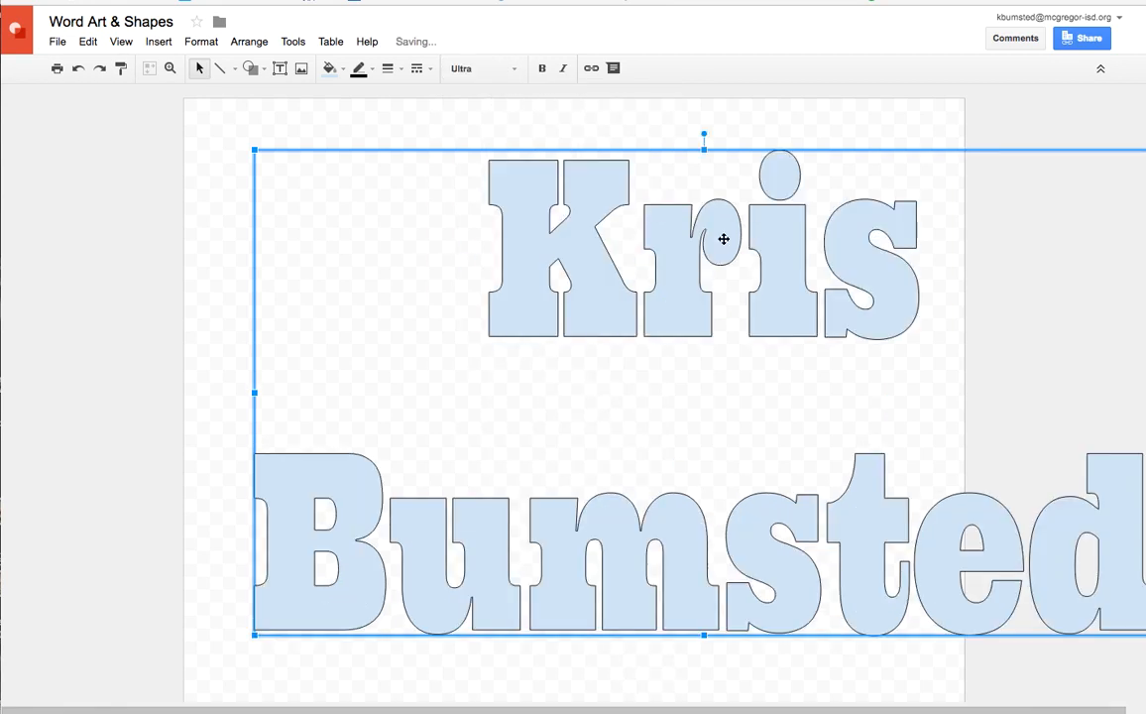
left_click_drag(293, 171, 500, 256)
left_click_drag(676, 232, 424, 186)
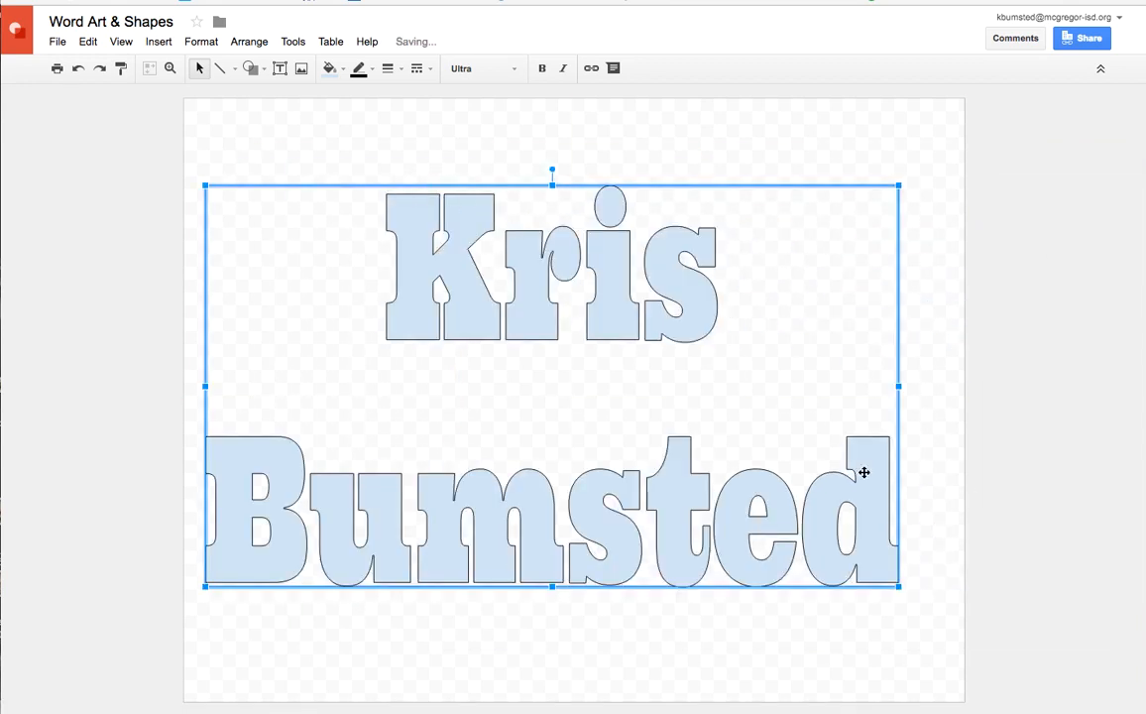
left_click_drag(900, 587, 924, 609)
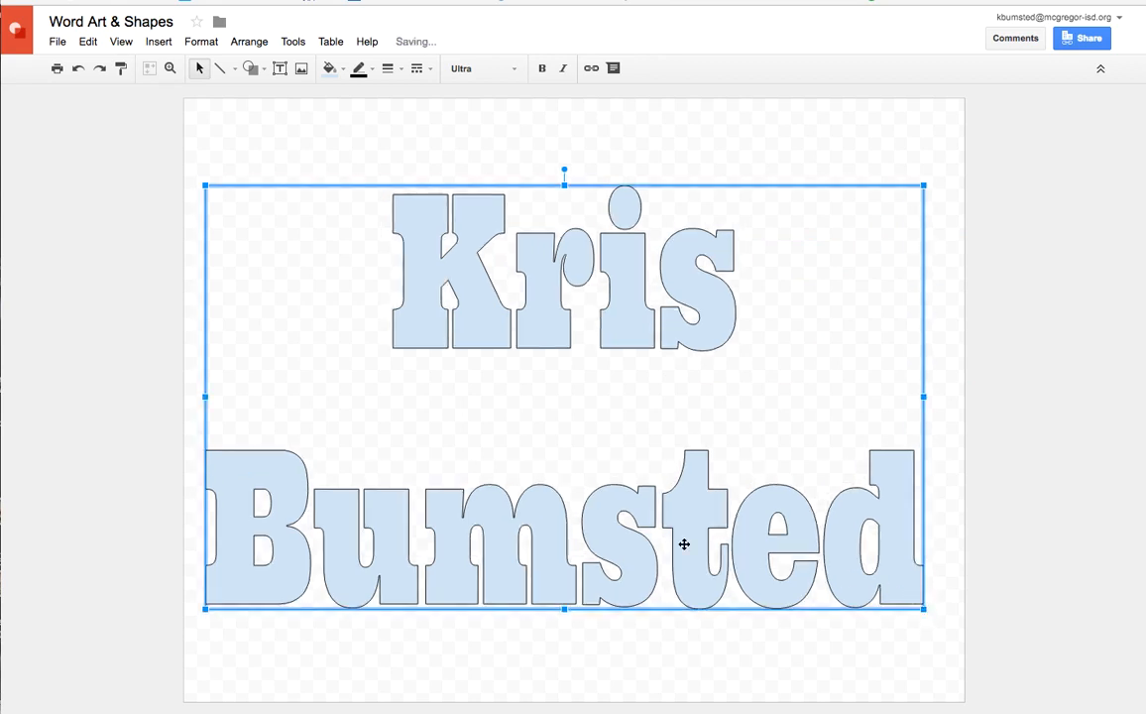
Give the name word art a magenta fill and a dark blue border 8px thick
left_click(333, 70)
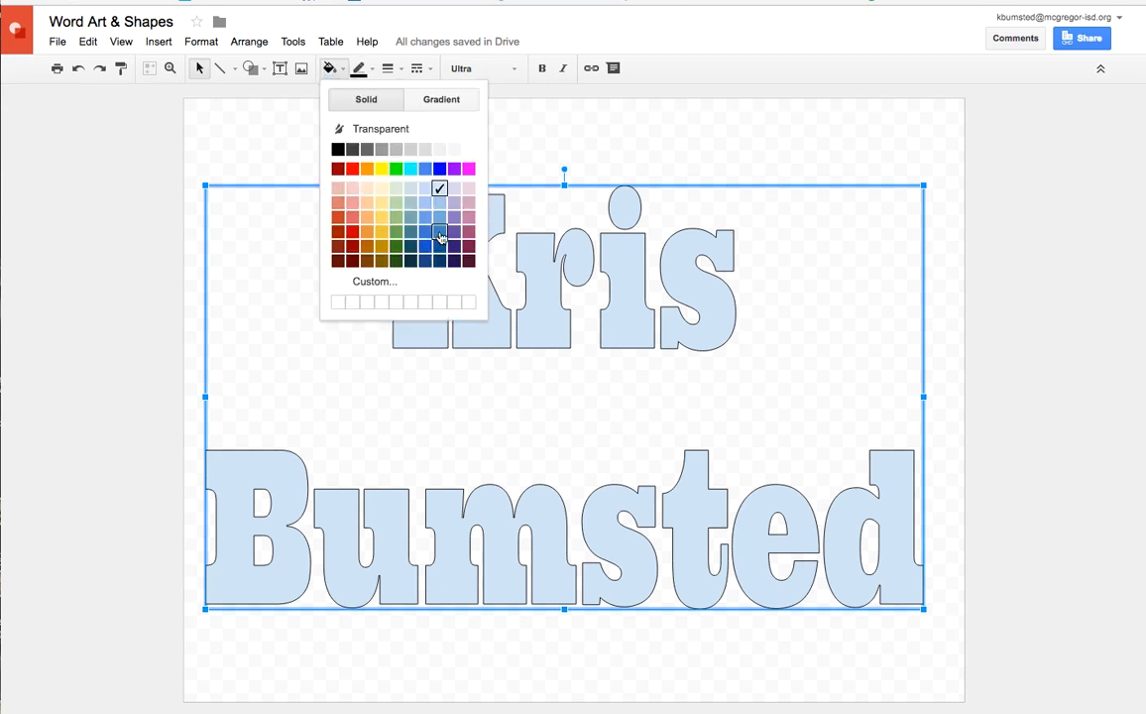
left_click(468, 168)
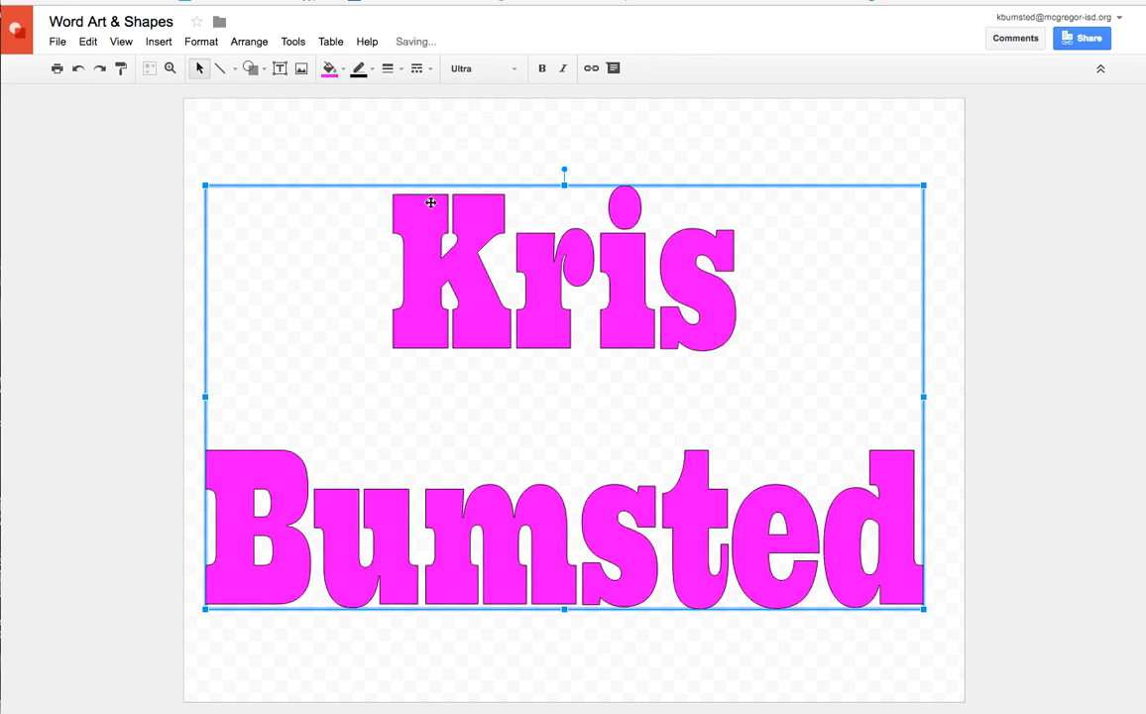
left_click(373, 72)
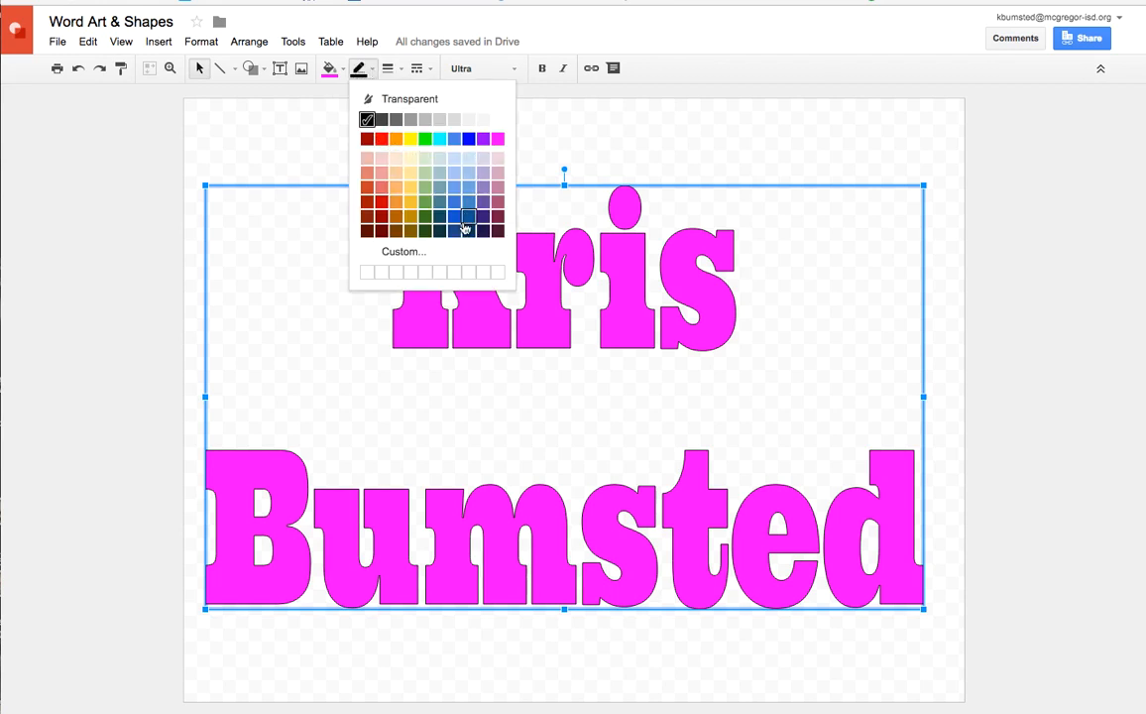
left_click(455, 220)
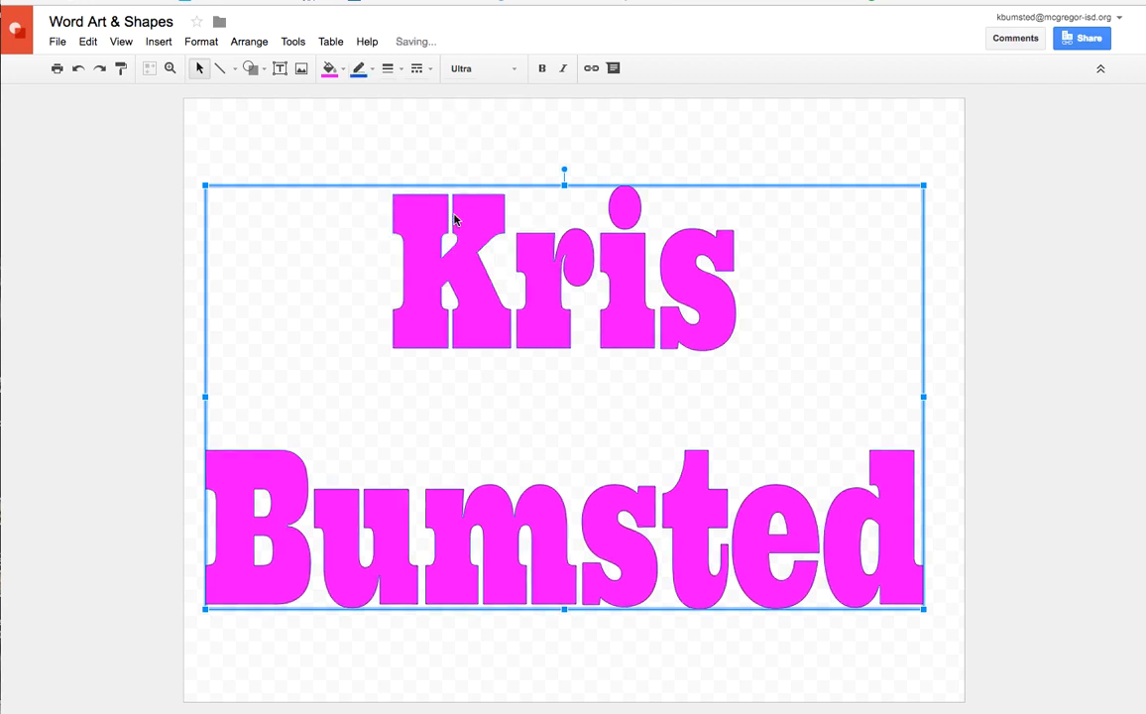
left_click(399, 71)
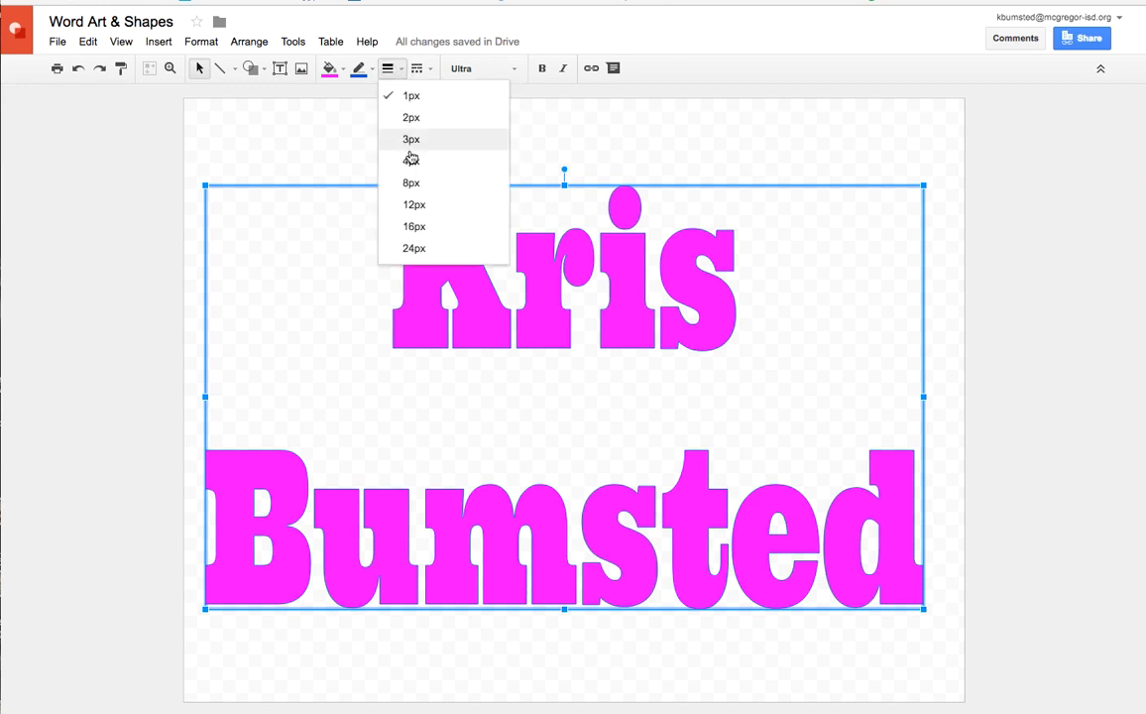
left_click(410, 182)
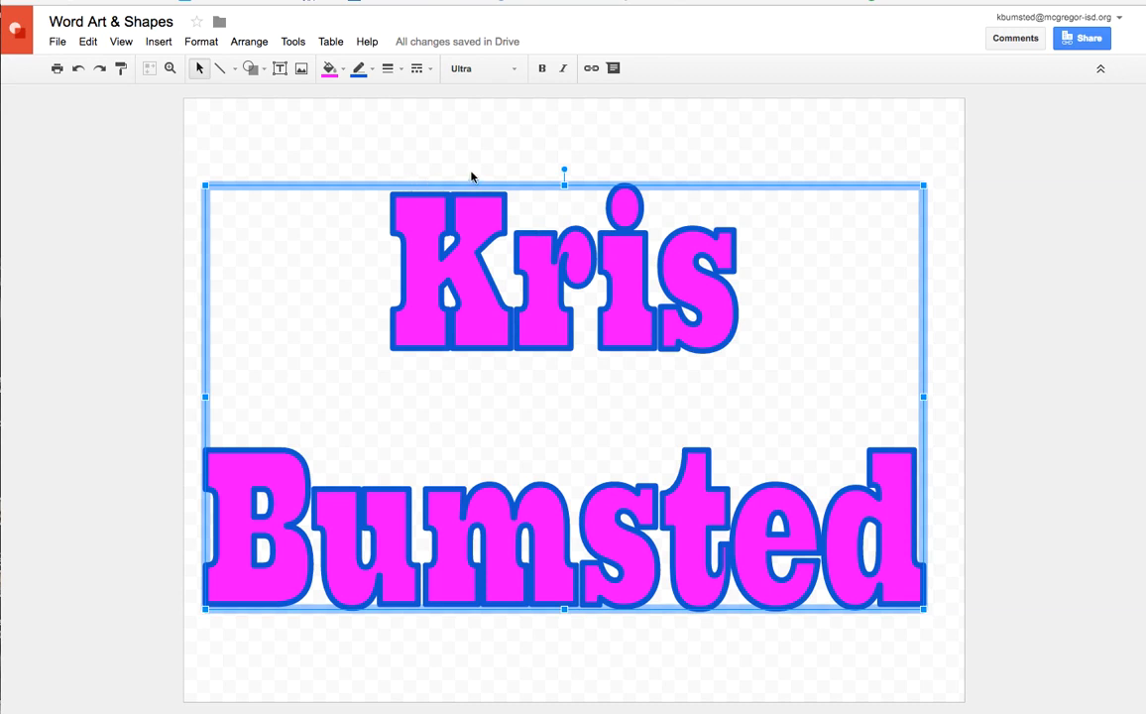
Try the dotted and long-dashed border styles on the word art, and return the border to a solid line
left_click(431, 72)
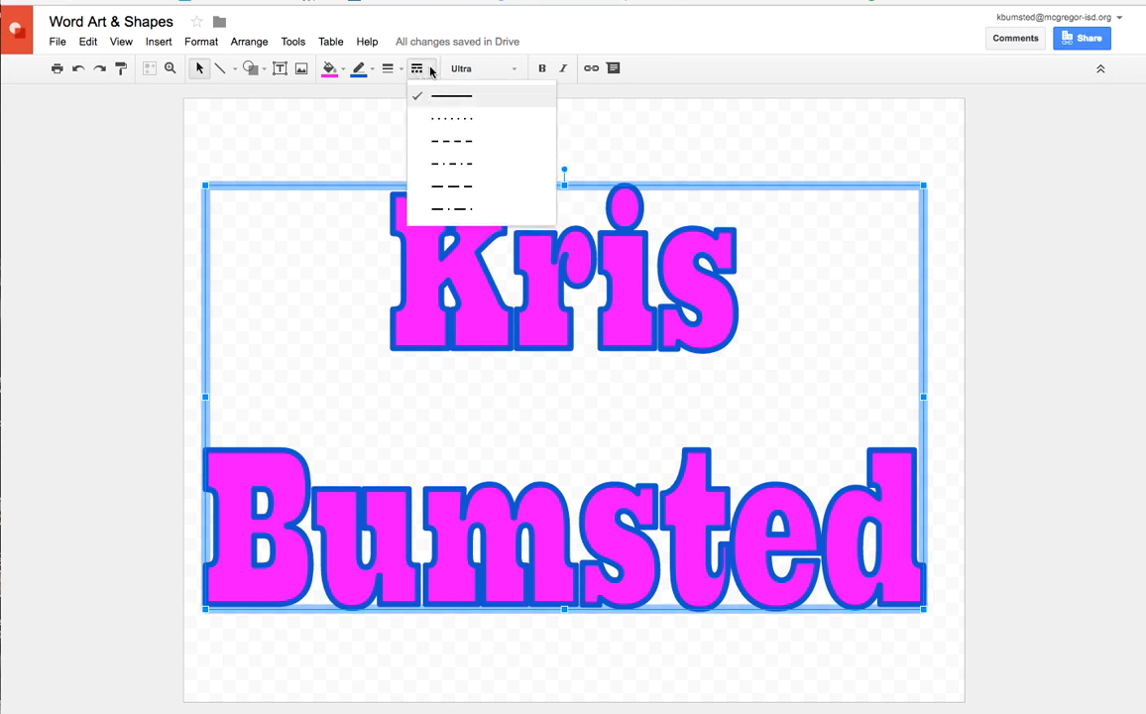
left_click(448, 117)
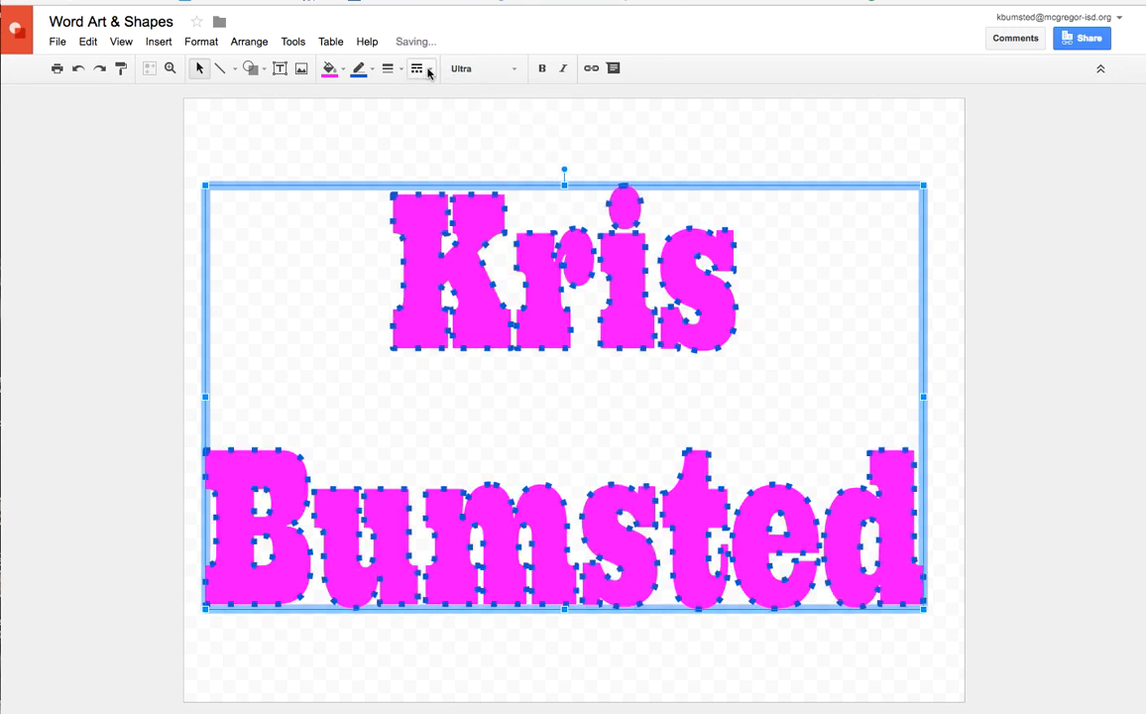
left_click(430, 72)
left_click(441, 187)
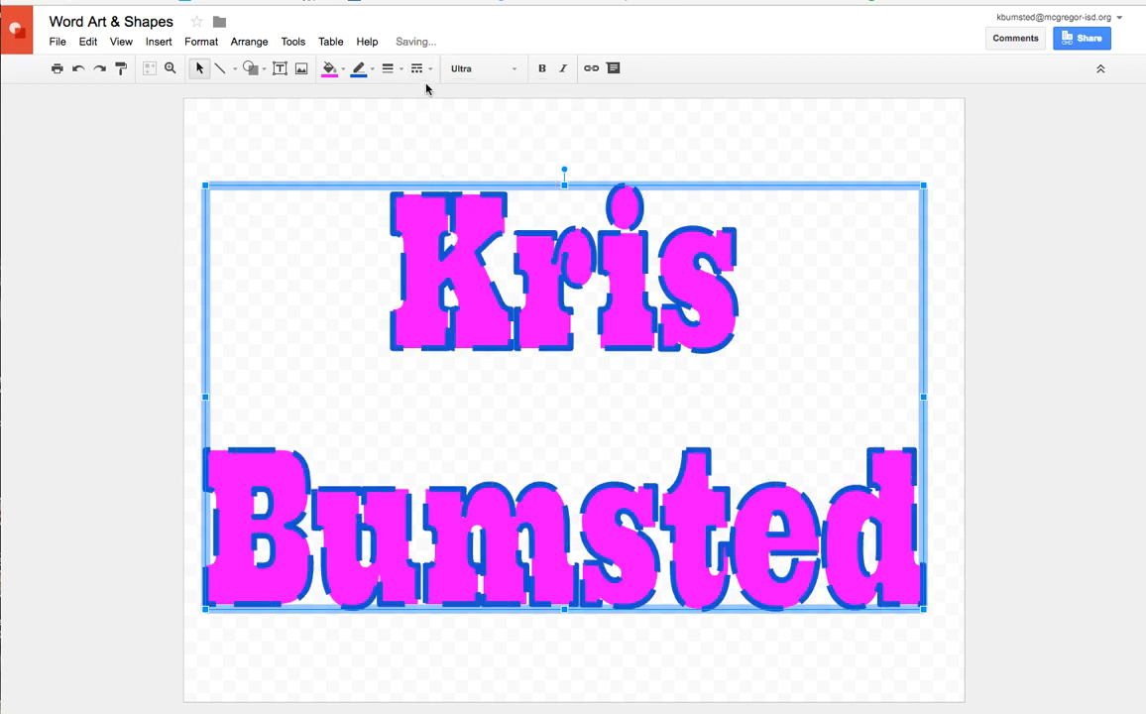
left_click(418, 68)
left_click(442, 96)
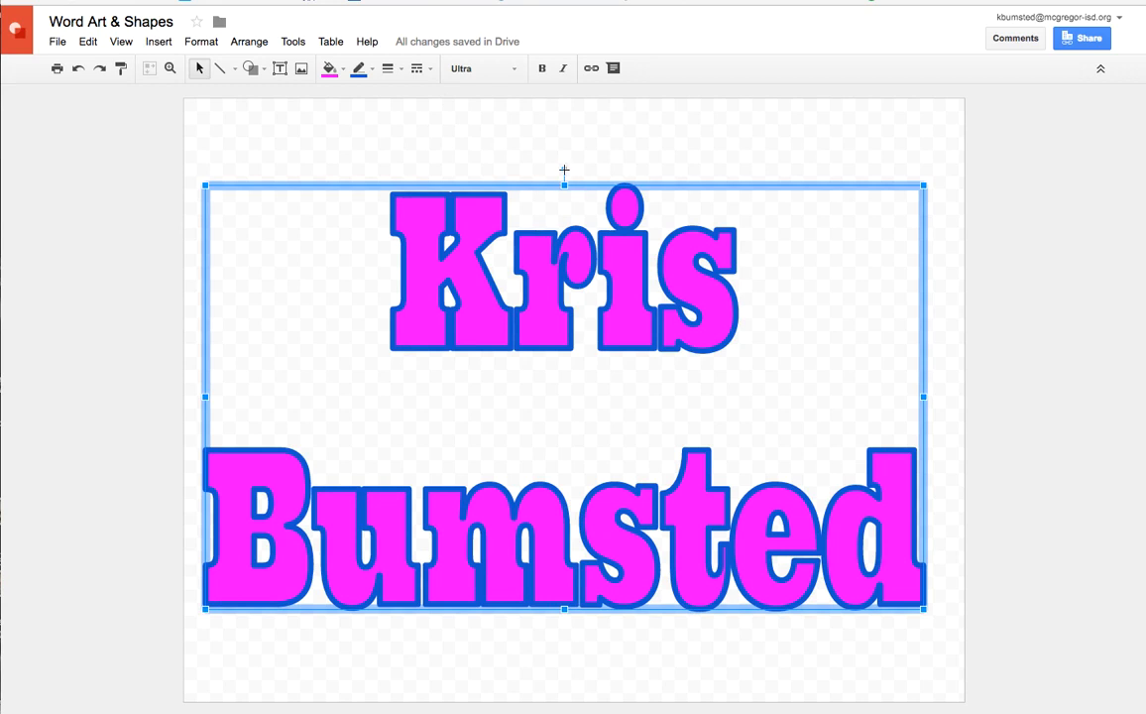
Shrink the name word art to just over half the page width and move it near the page's upper-left corner
mouse_move(564, 171)
left_mouse_down()
mouse_move(502, 180)
mouse_move(565, 171)
left_mouse_up()
left_click_drag(924, 611, 646, 379)
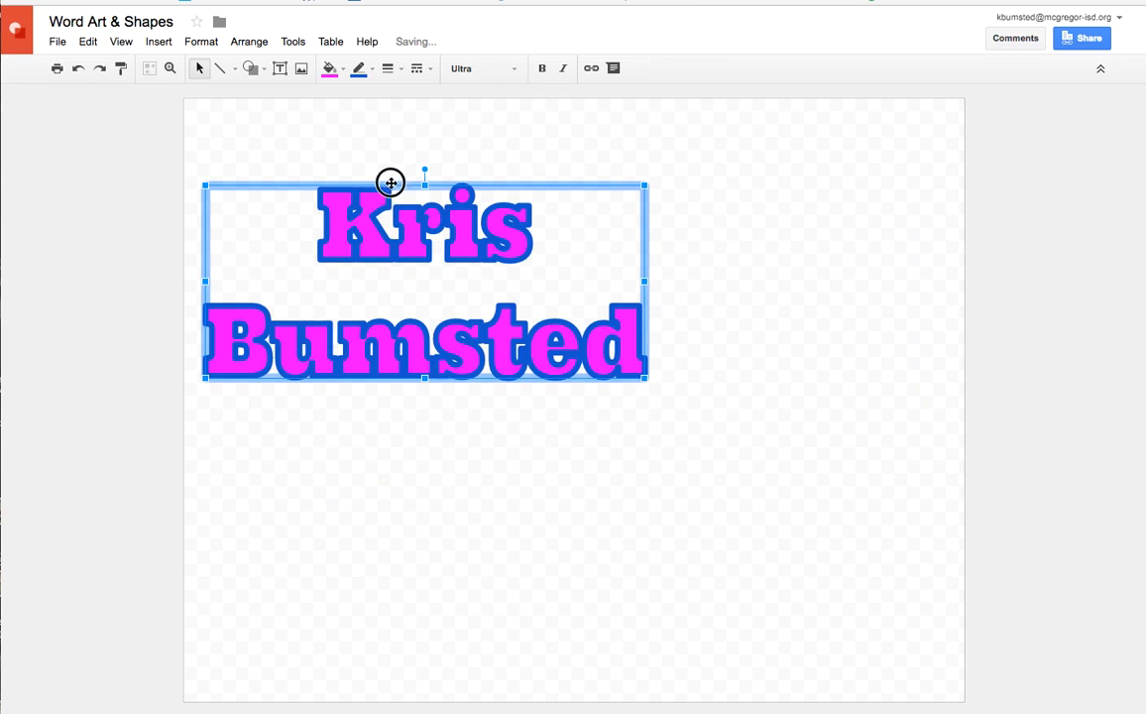
left_click_drag(389, 181, 393, 132)
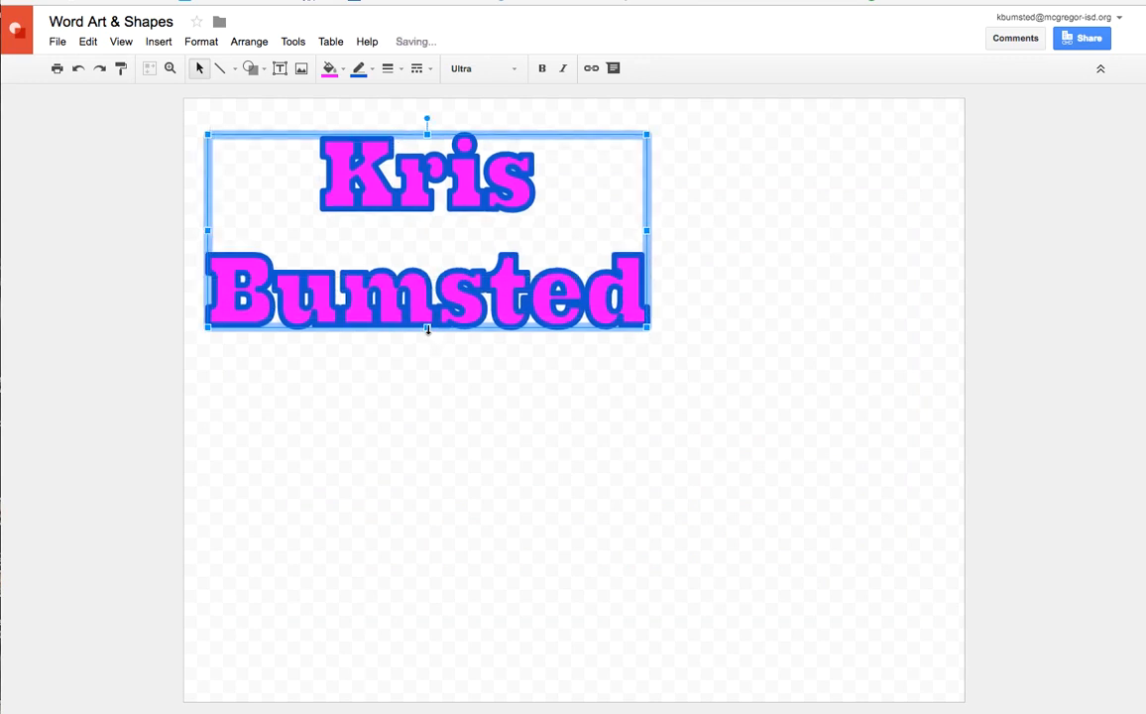
left_click_drag(424, 298, 423, 299)
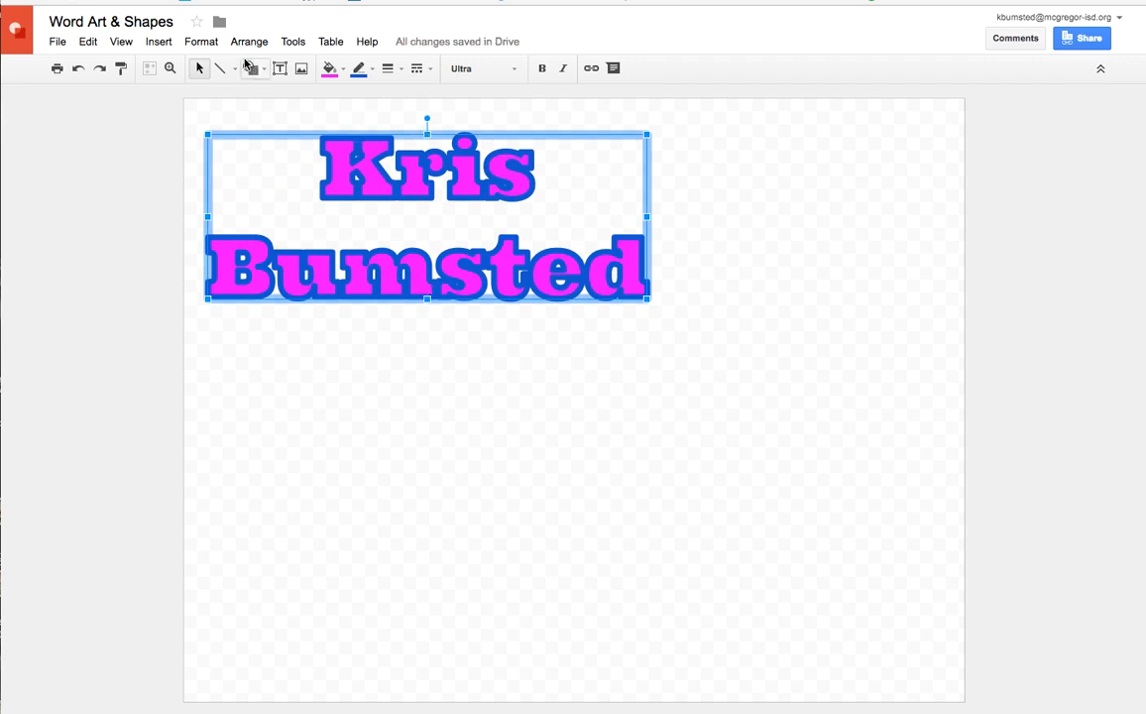
left_click(160, 43)
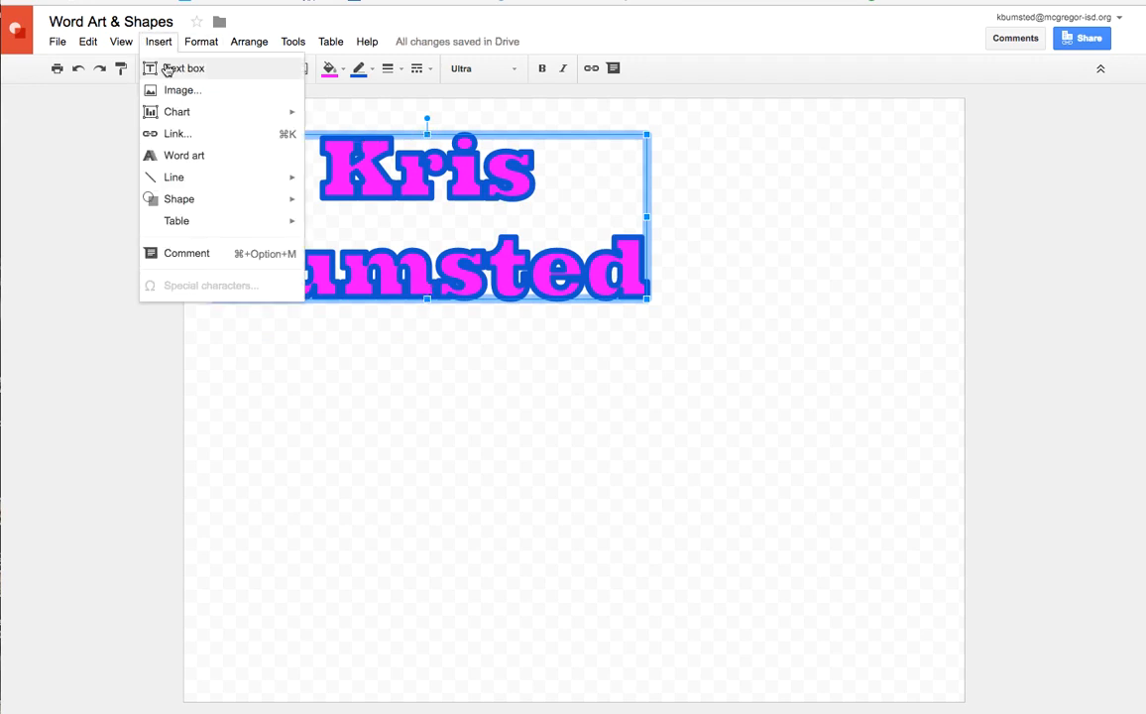
mouse_move(175, 204)
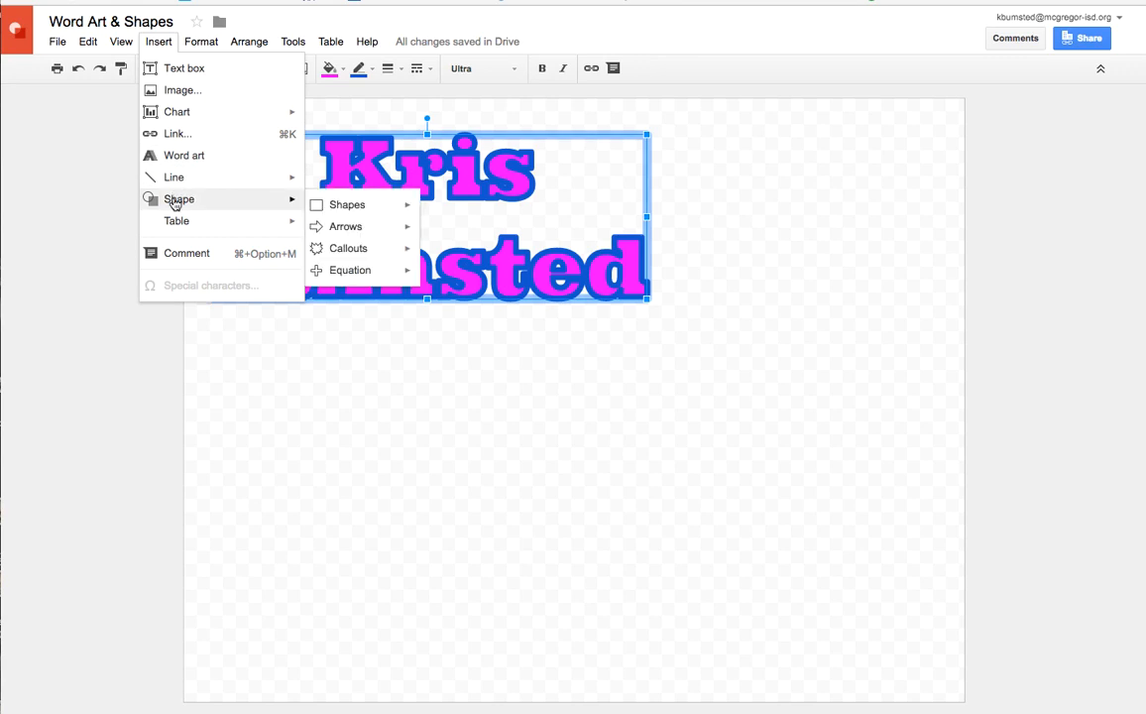
mouse_move(248, 30)
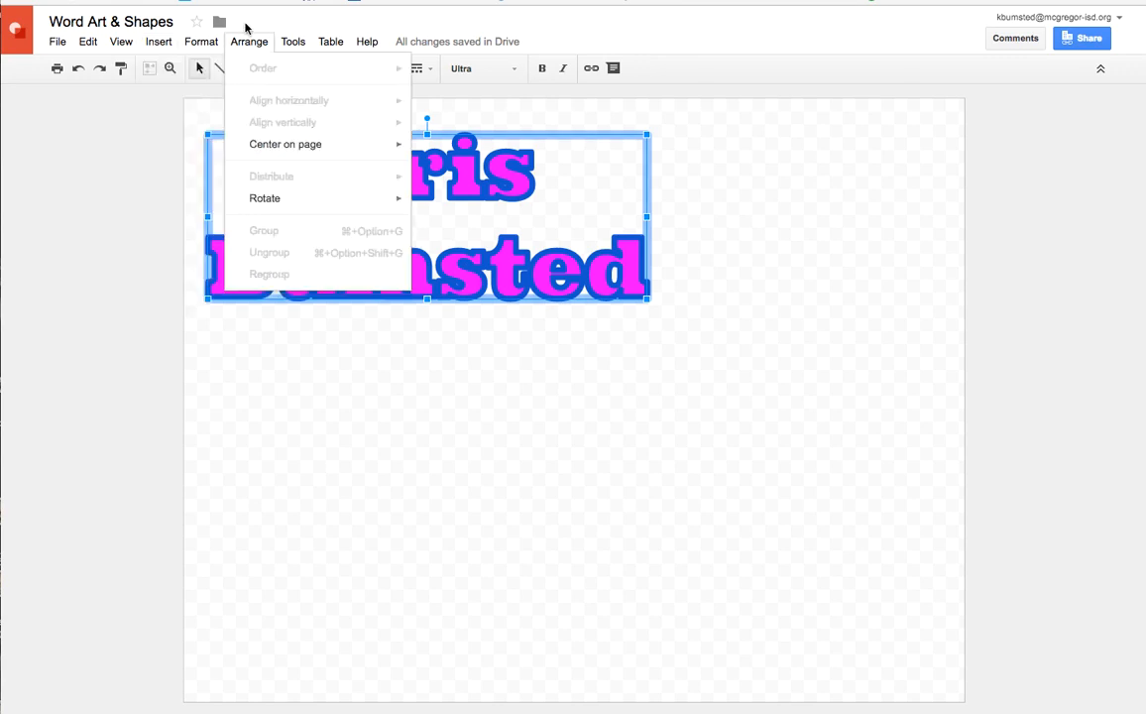
left_click(169, 396)
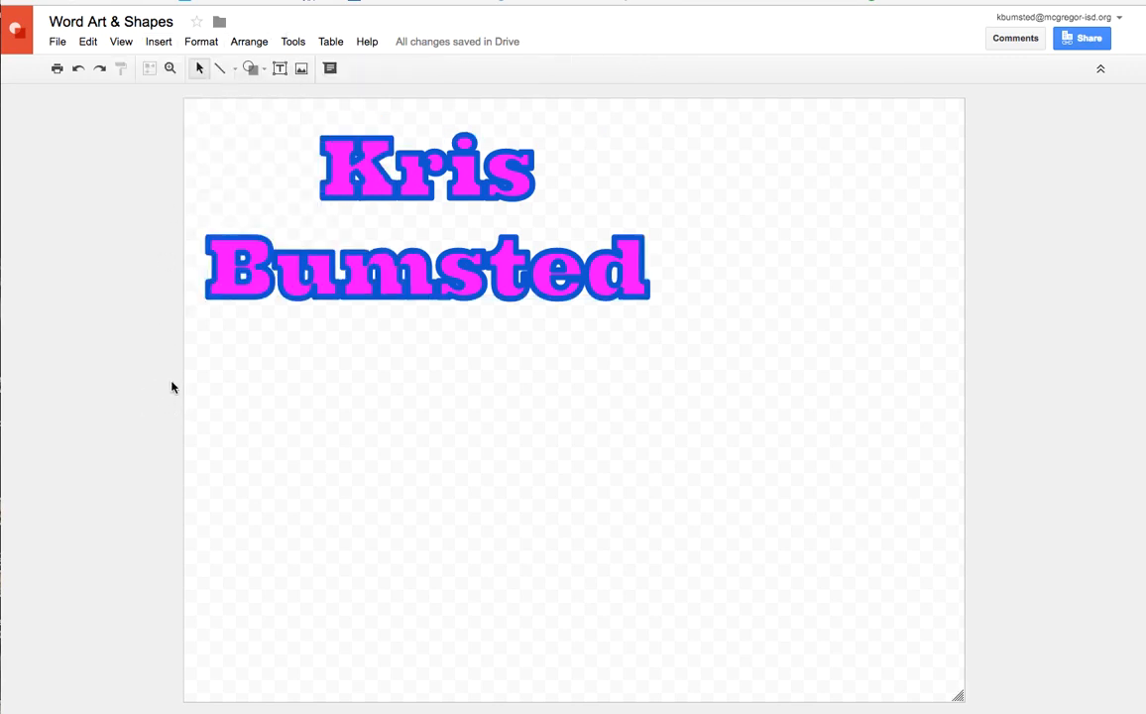
Draw a cloud shape about half the page width across the middle of the page, overlapping the end of the last name
left_click(262, 69)
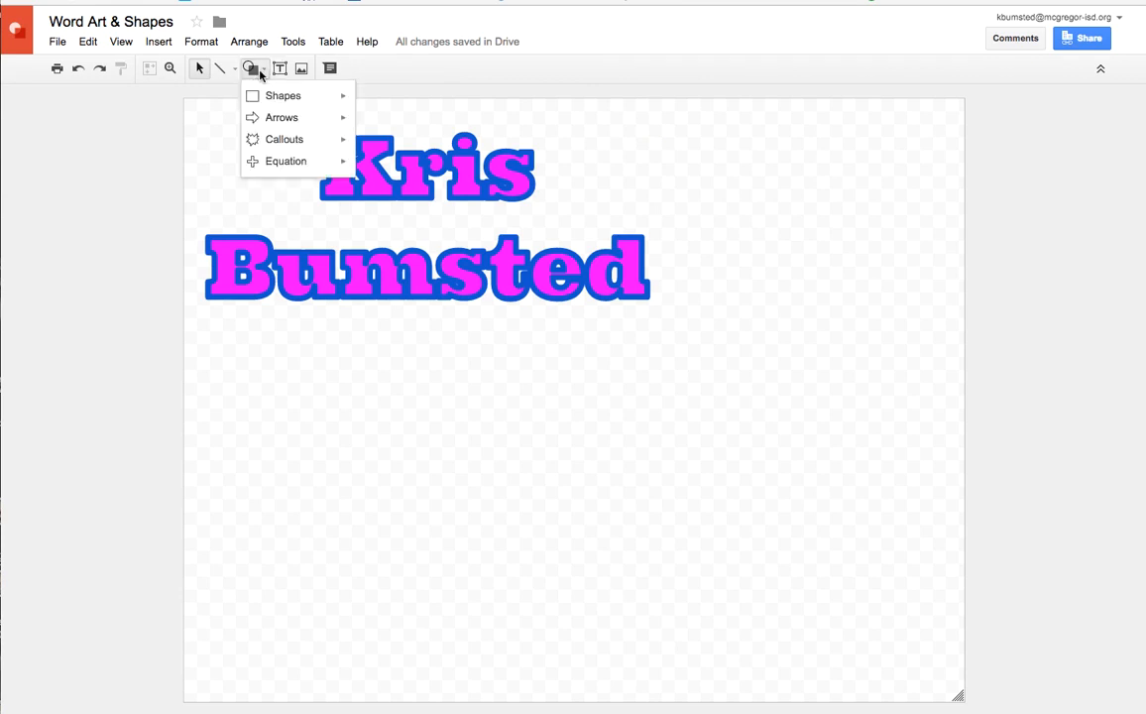
mouse_move(269, 99)
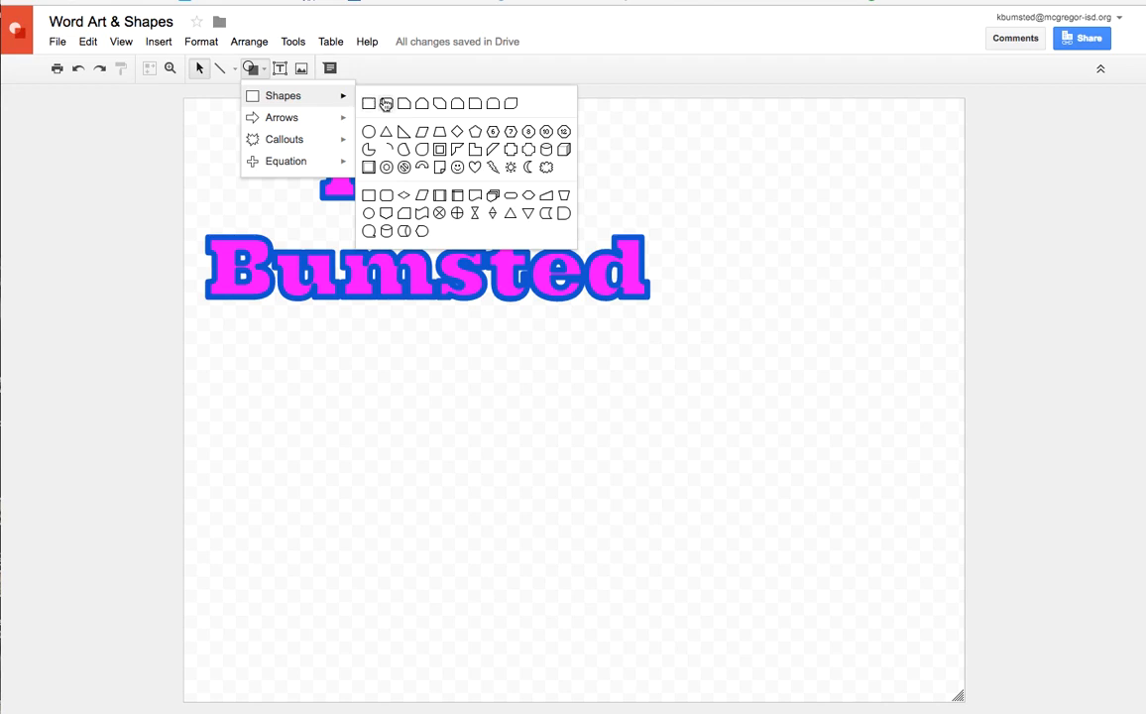
mouse_move(295, 125)
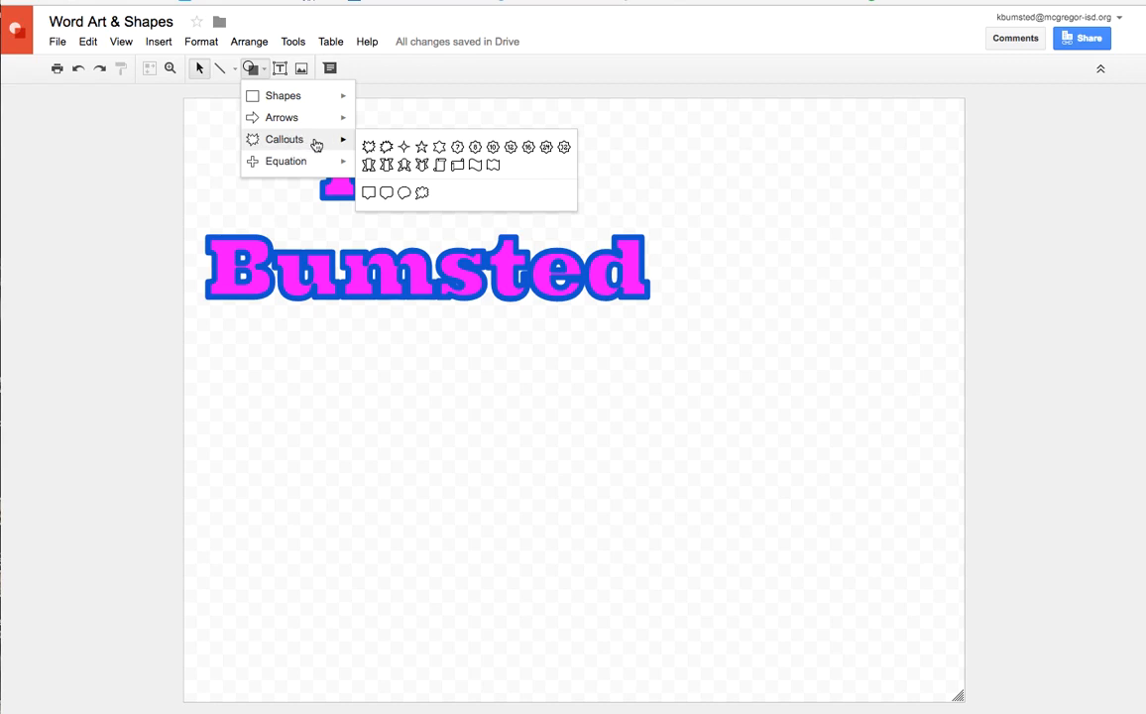
mouse_move(308, 171)
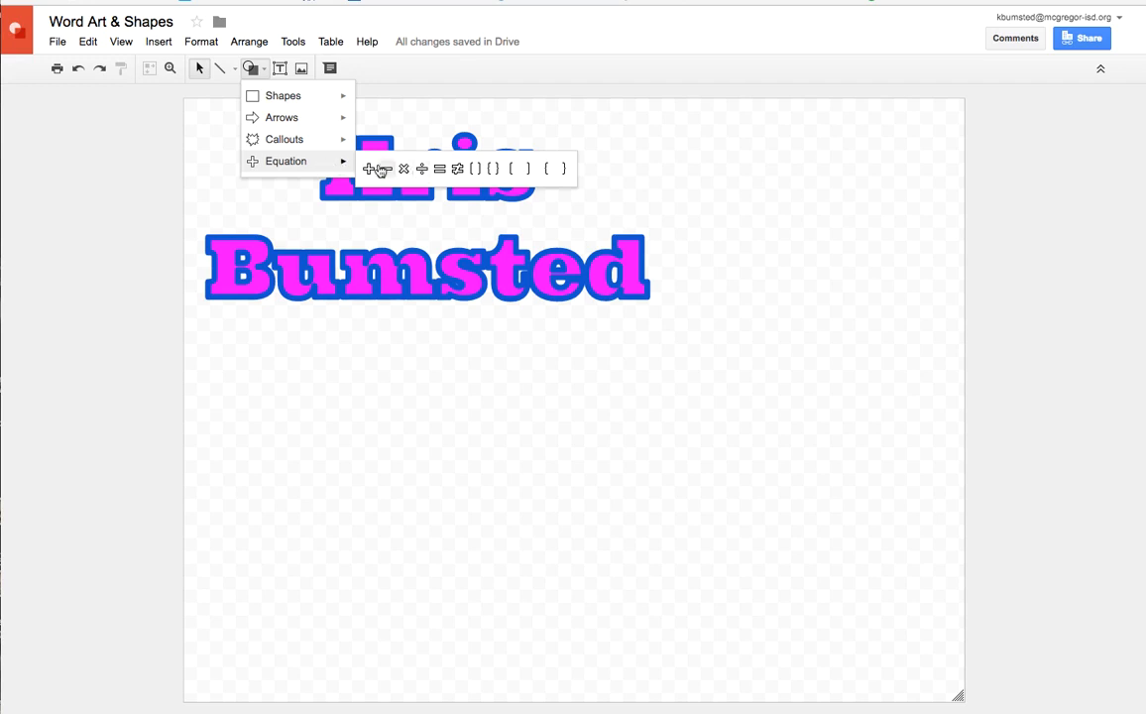
mouse_move(283, 96)
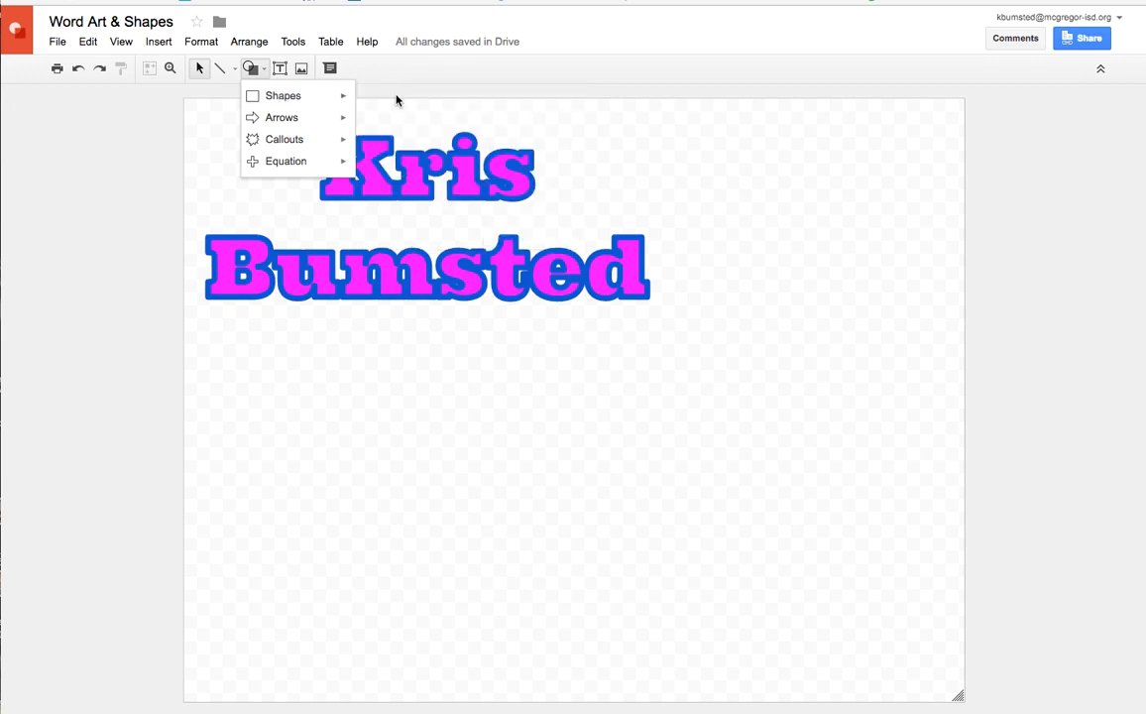
mouse_move(342, 99)
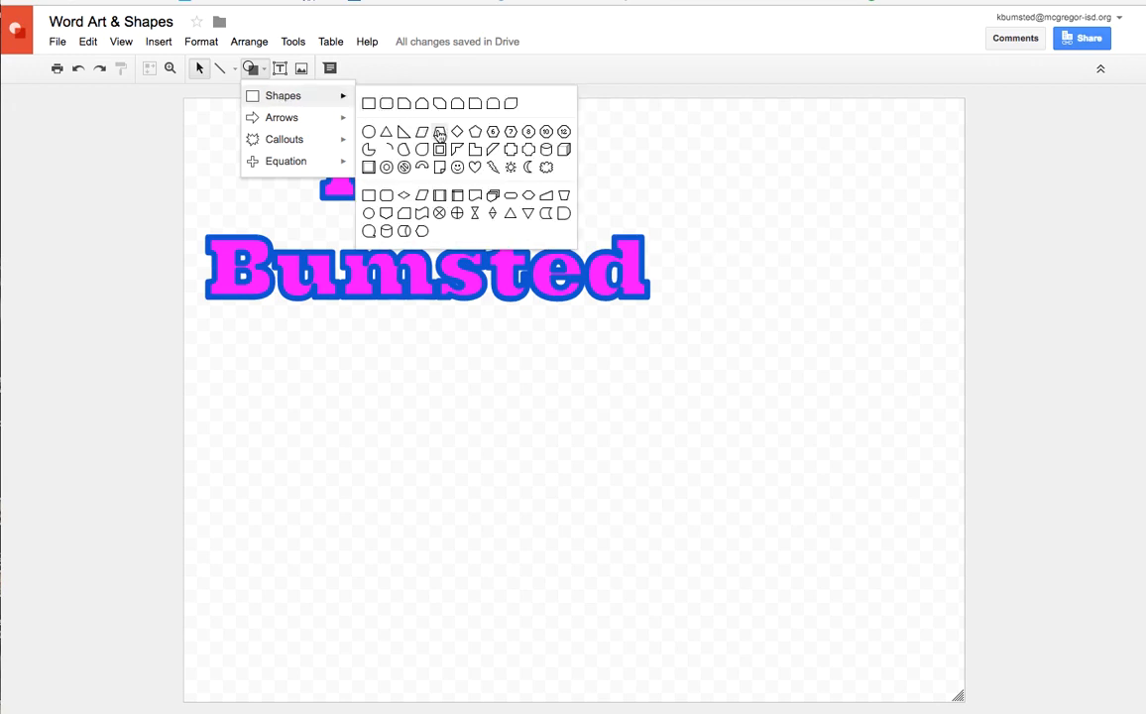
left_click(546, 168)
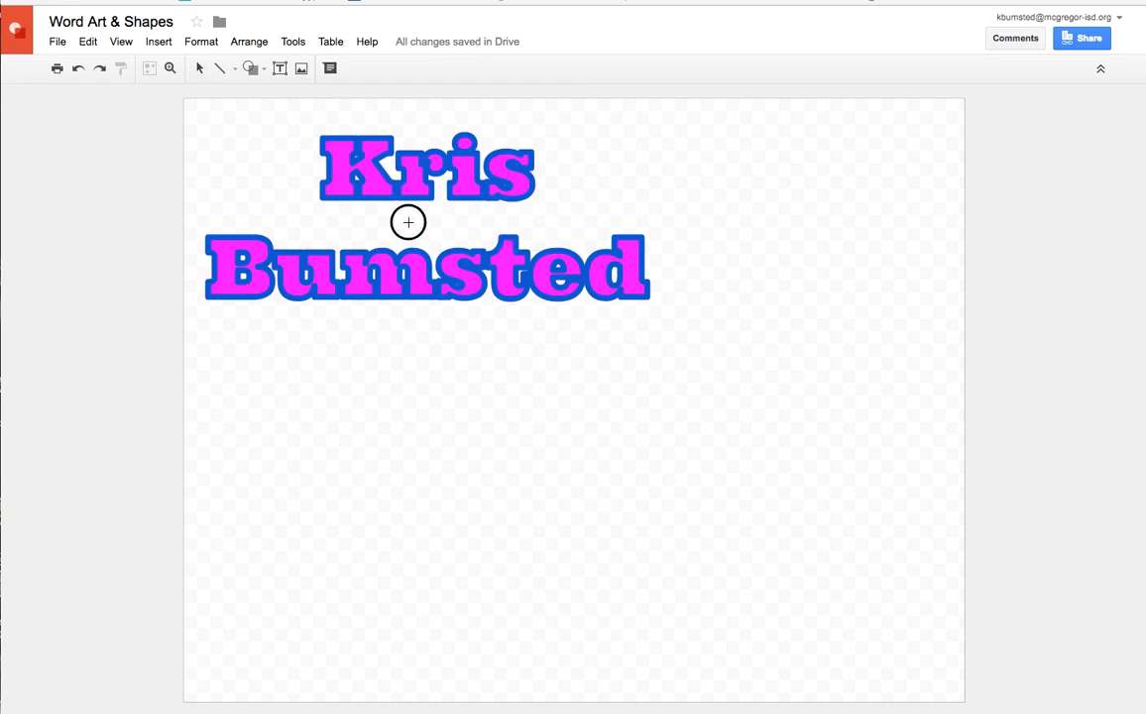
left_click_drag(407, 222, 808, 553)
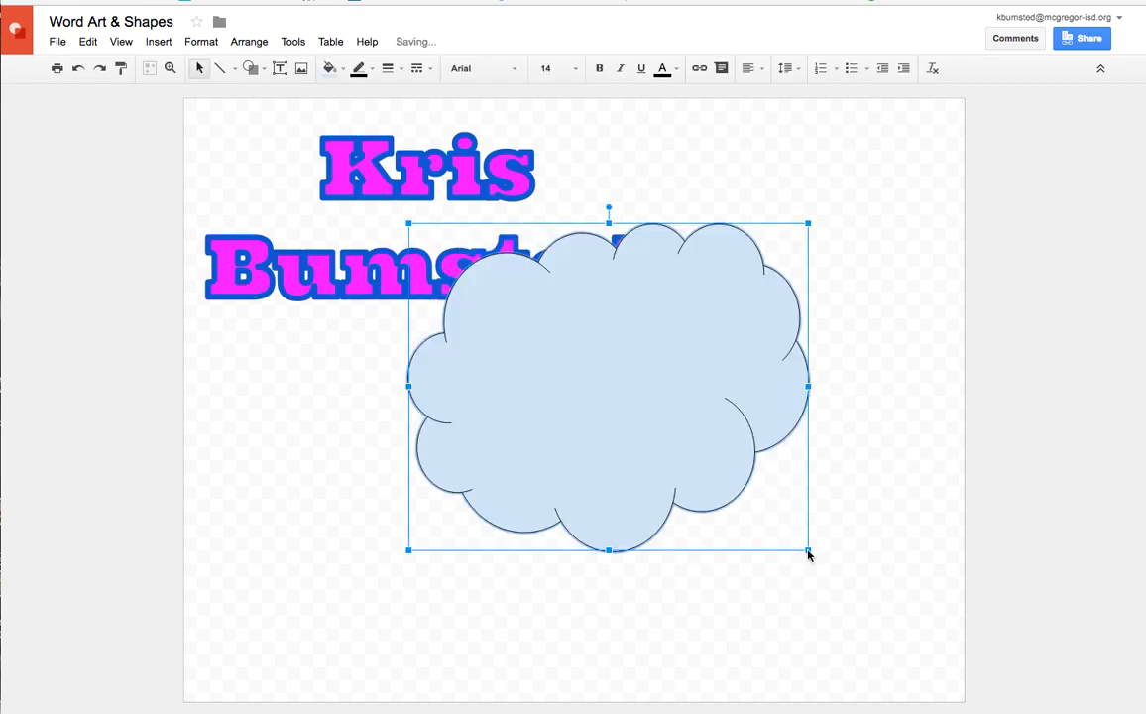
Give the cloud a pale yellow fill and a cornflower blue border 4px thick
left_click(331, 69)
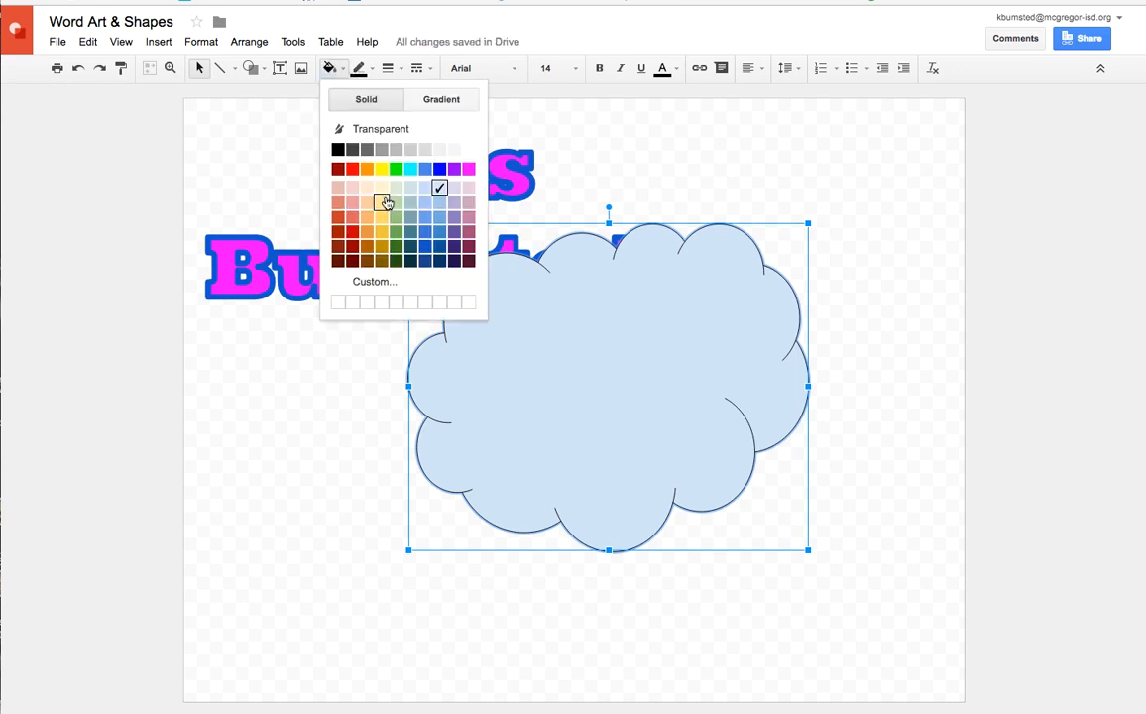
left_click(382, 189)
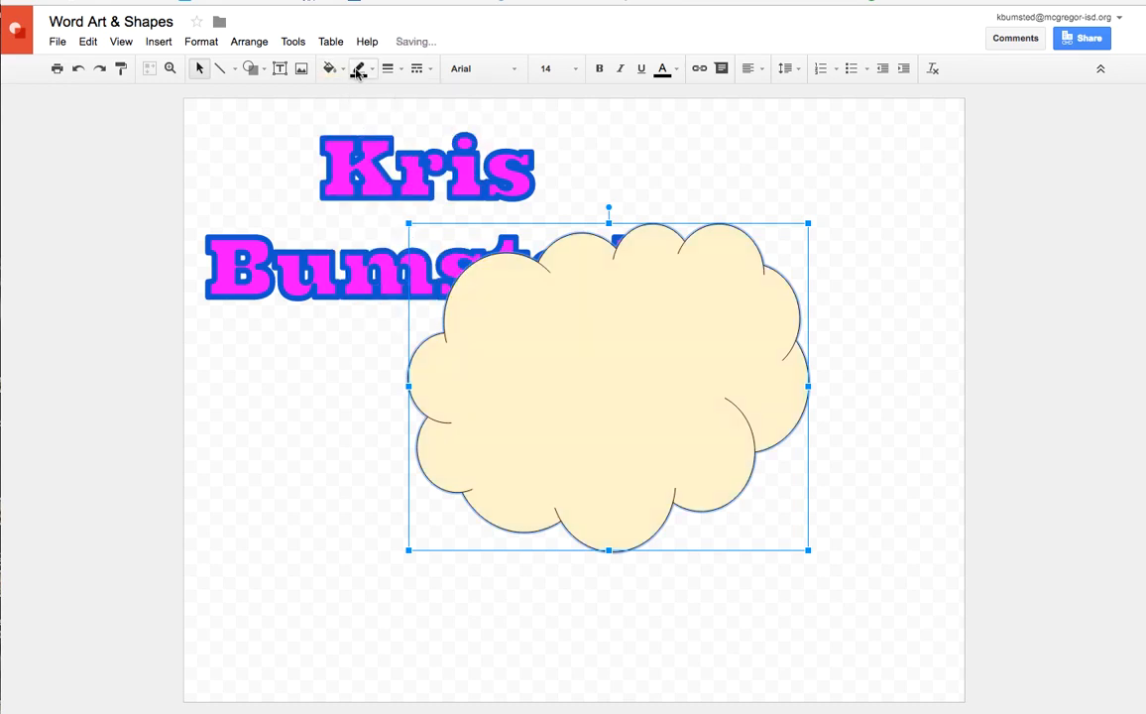
left_click(365, 70)
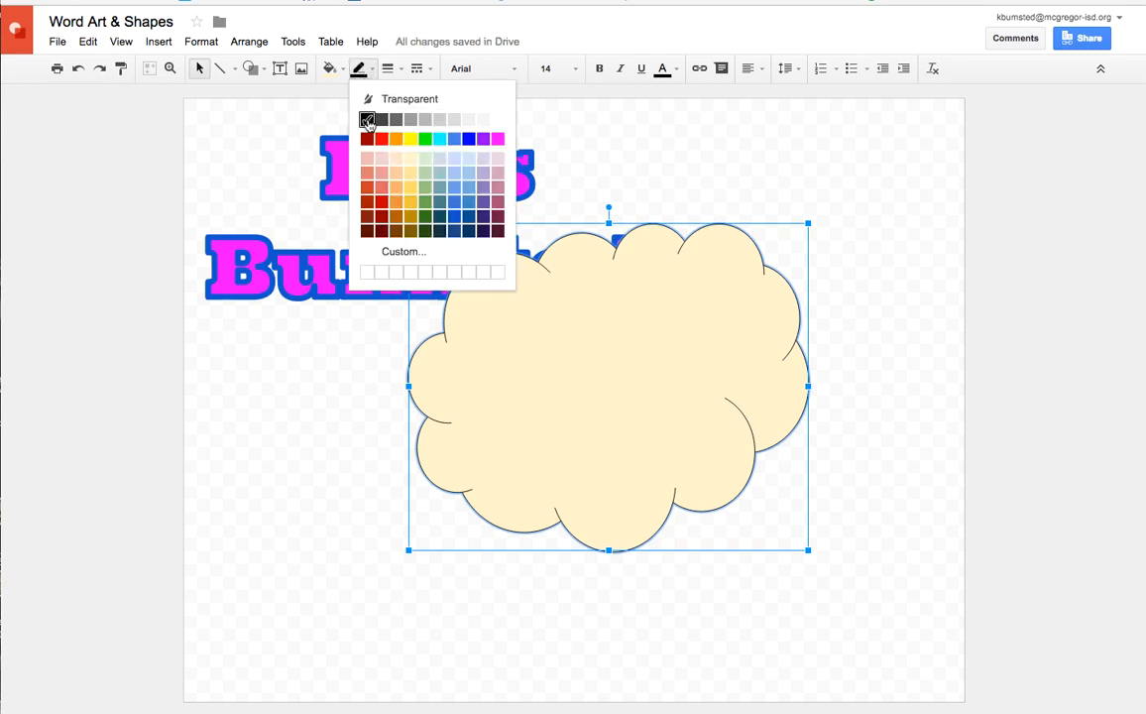
left_click(454, 138)
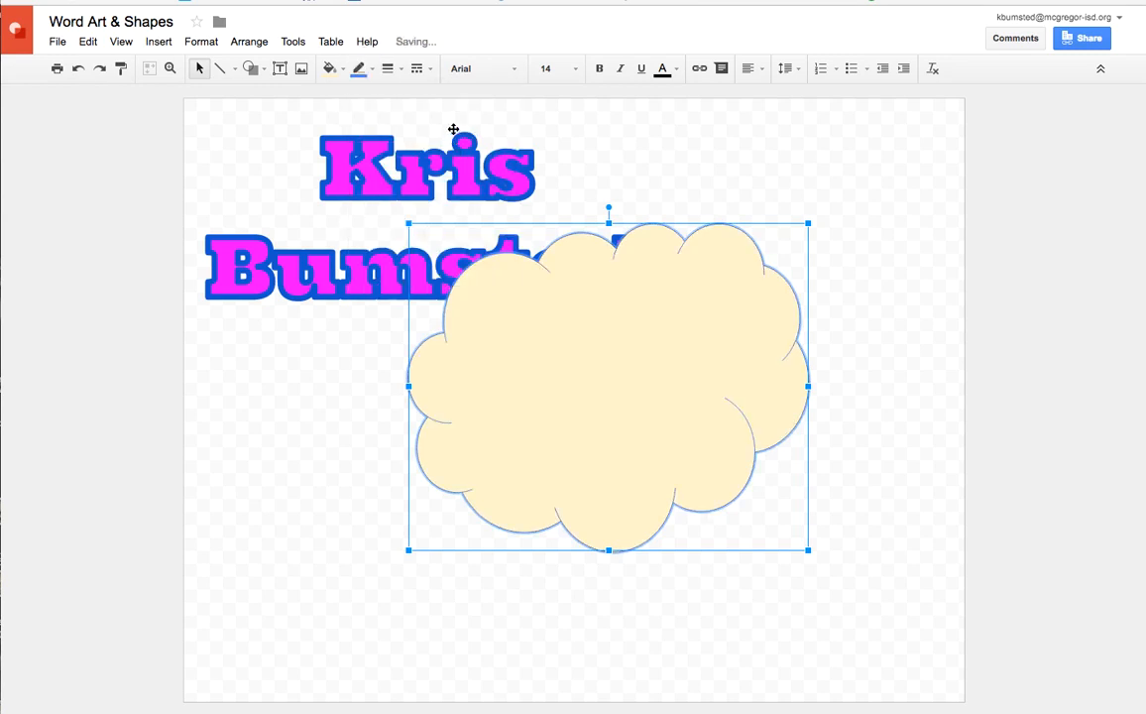
left_click(391, 69)
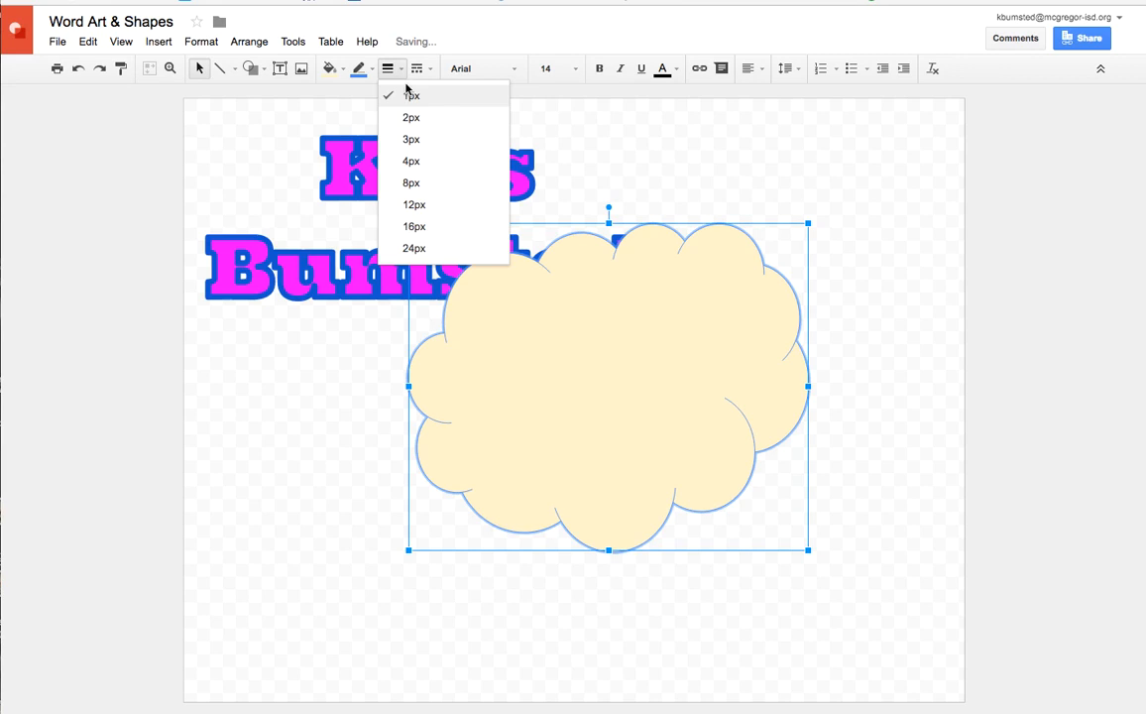
left_click(411, 161)
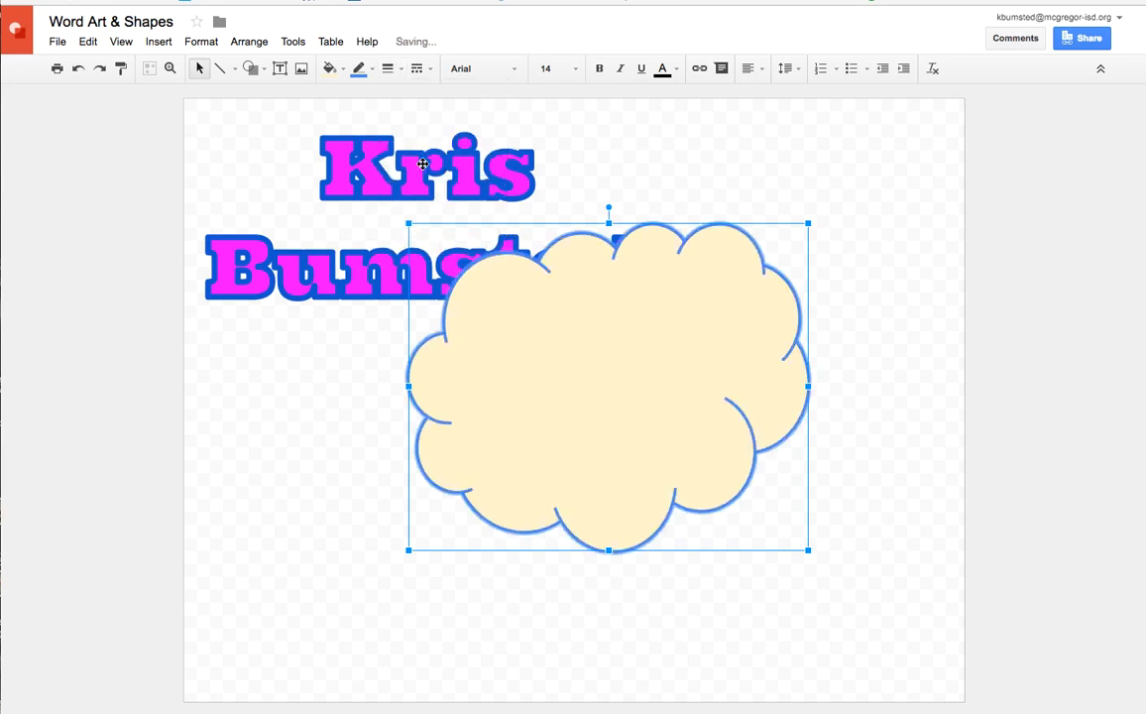
Move the cloud up and to the left over the name, and enlarge it slightly toward the lower right
left_click_drag(607, 294, 532, 263)
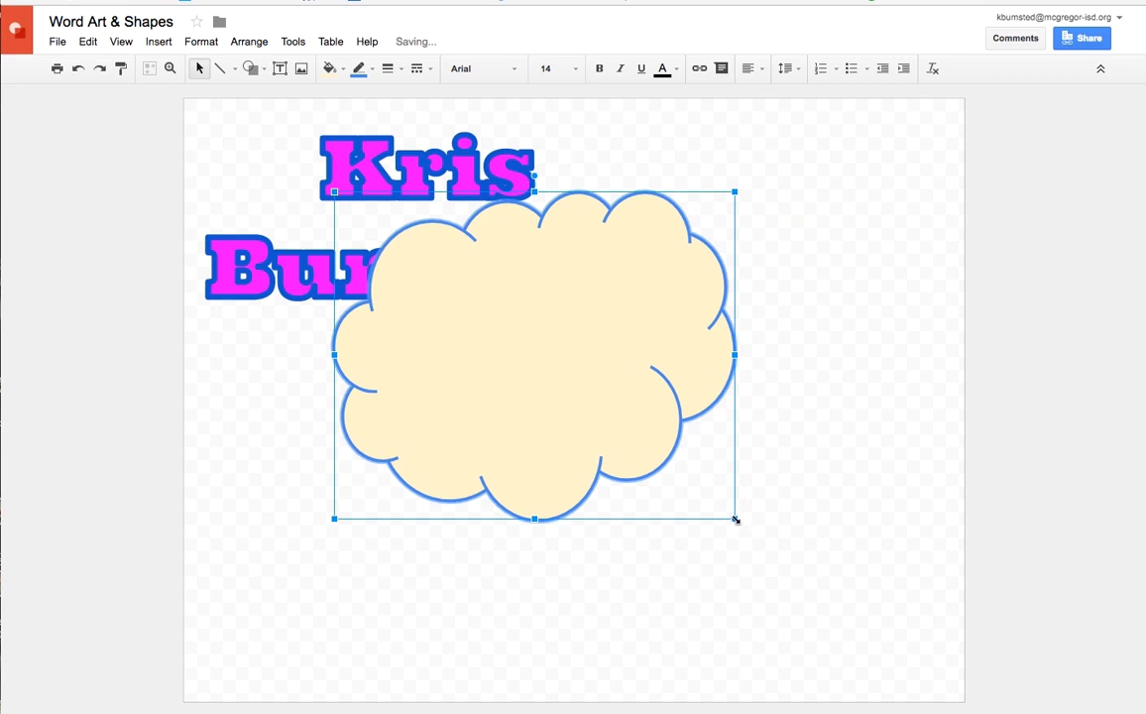
left_click_drag(735, 519, 784, 552)
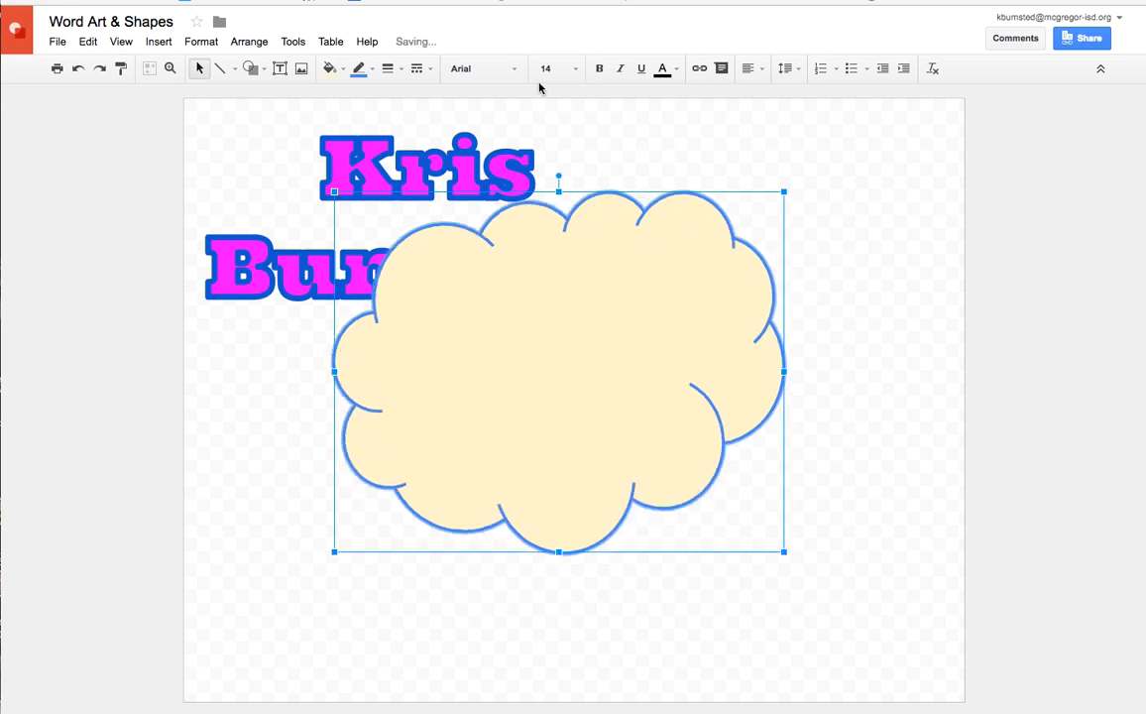
Try rotating the cloud clockwise, and undo the rotation
left_click_drag(558, 176, 678, 229)
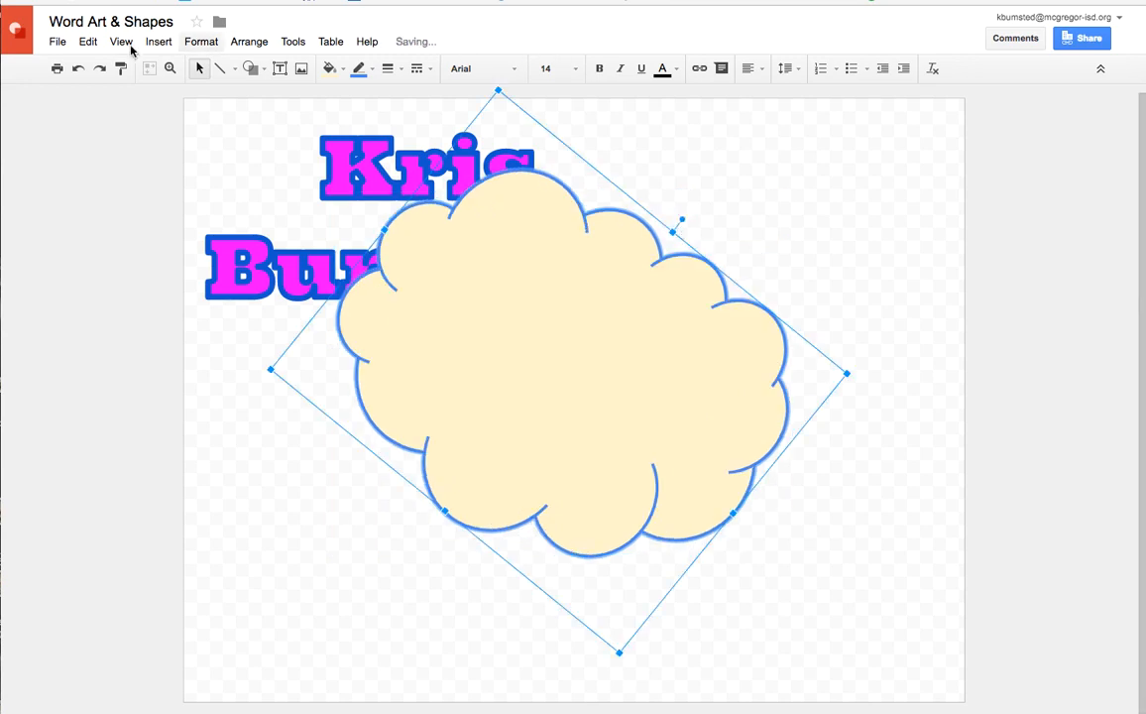
left_click(78, 69)
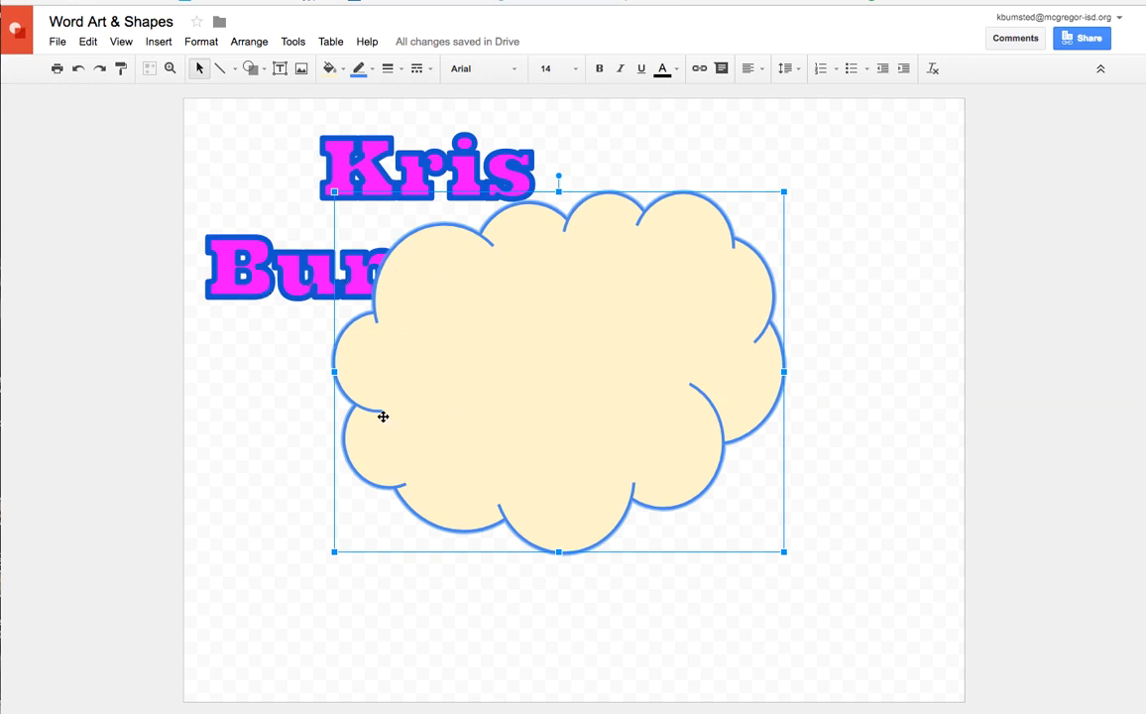
Draw a five-point star about half the page width, overlapping the right part of the cloud
left_click(258, 71)
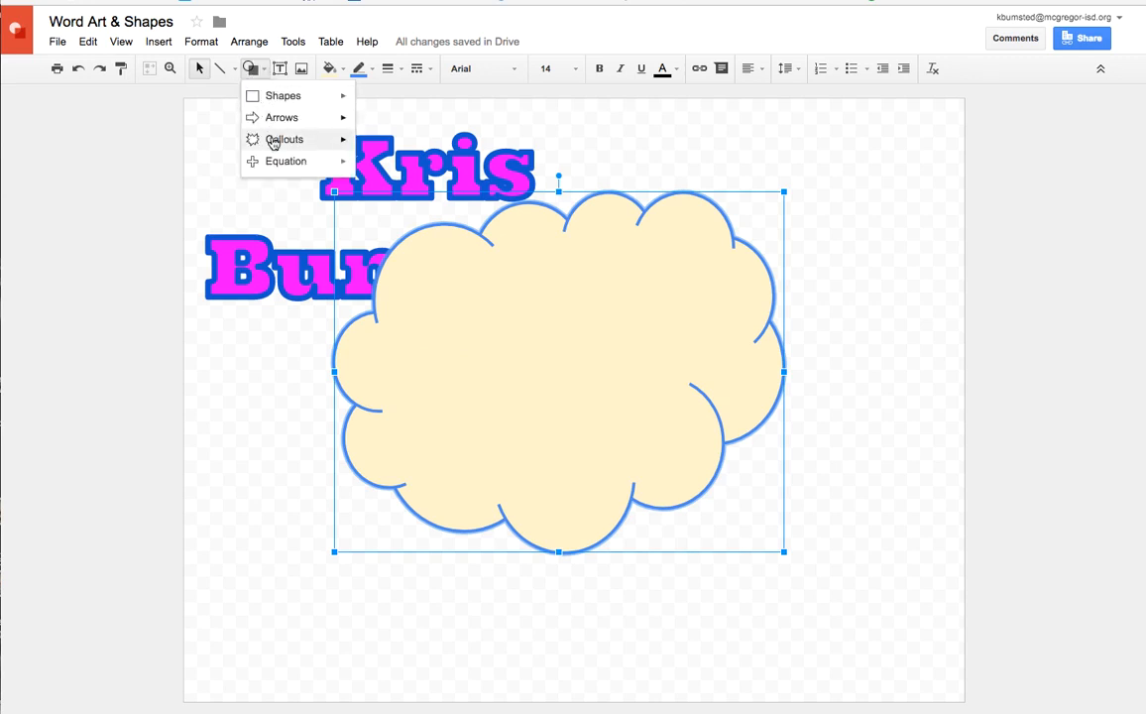
mouse_move(276, 145)
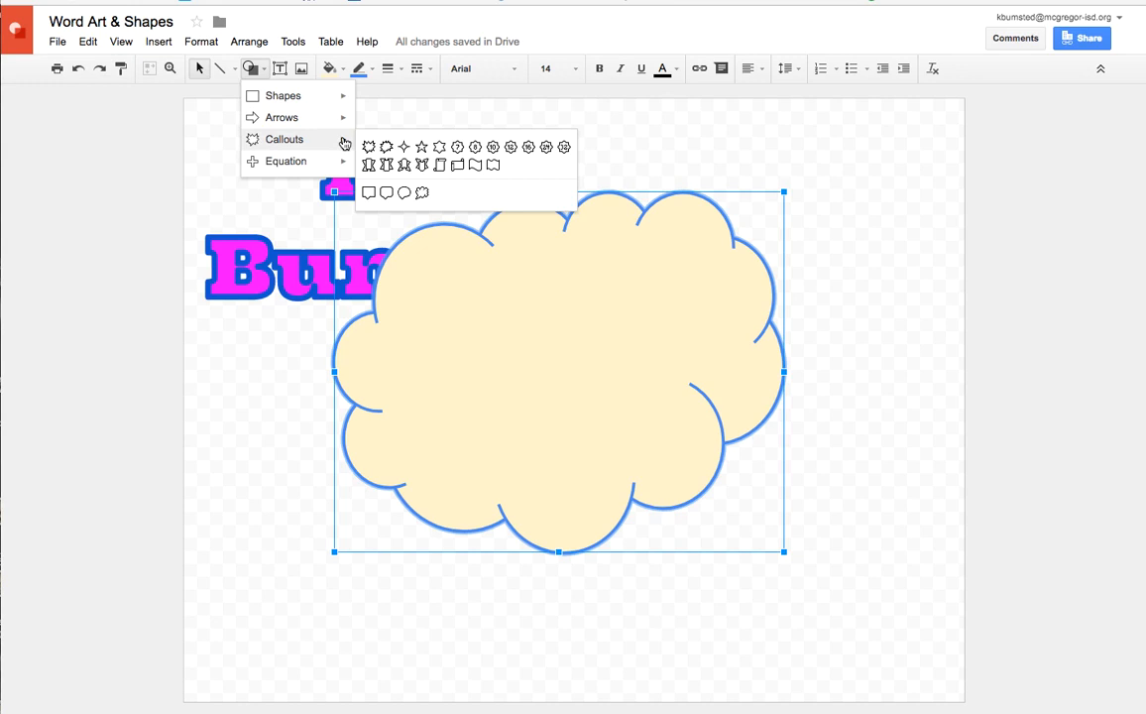
left_click(421, 147)
left_click_drag(557, 152, 939, 526)
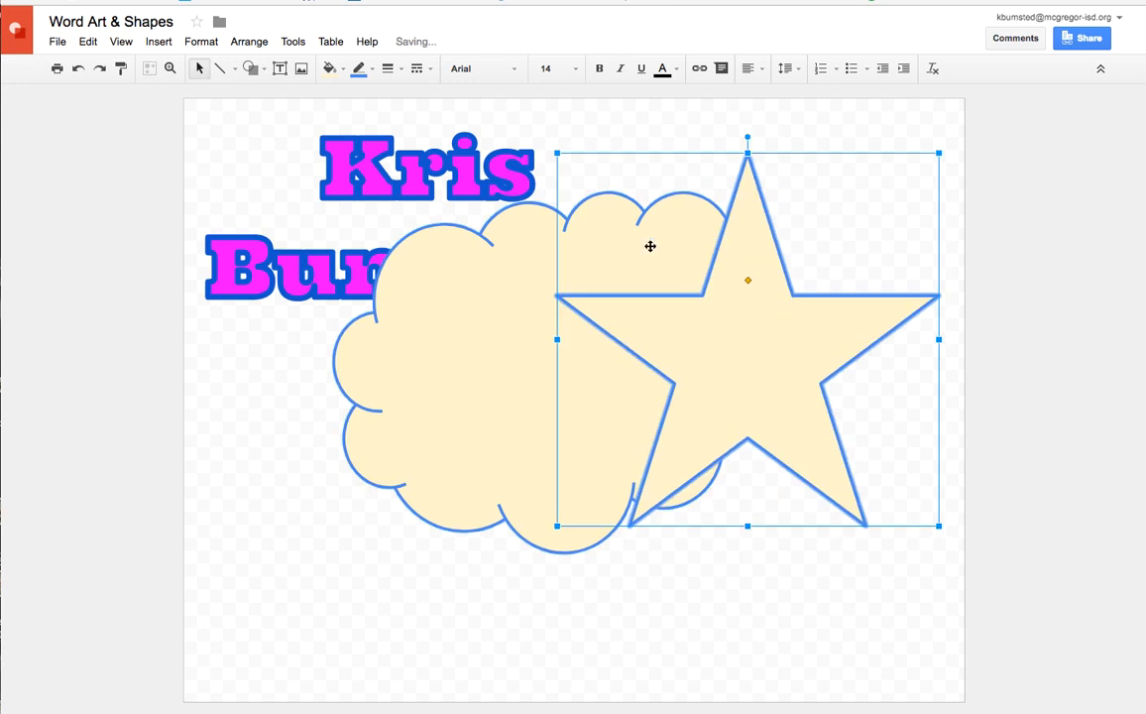
Give the star a pale pink fill and a red border, and deselect it
left_click(340, 70)
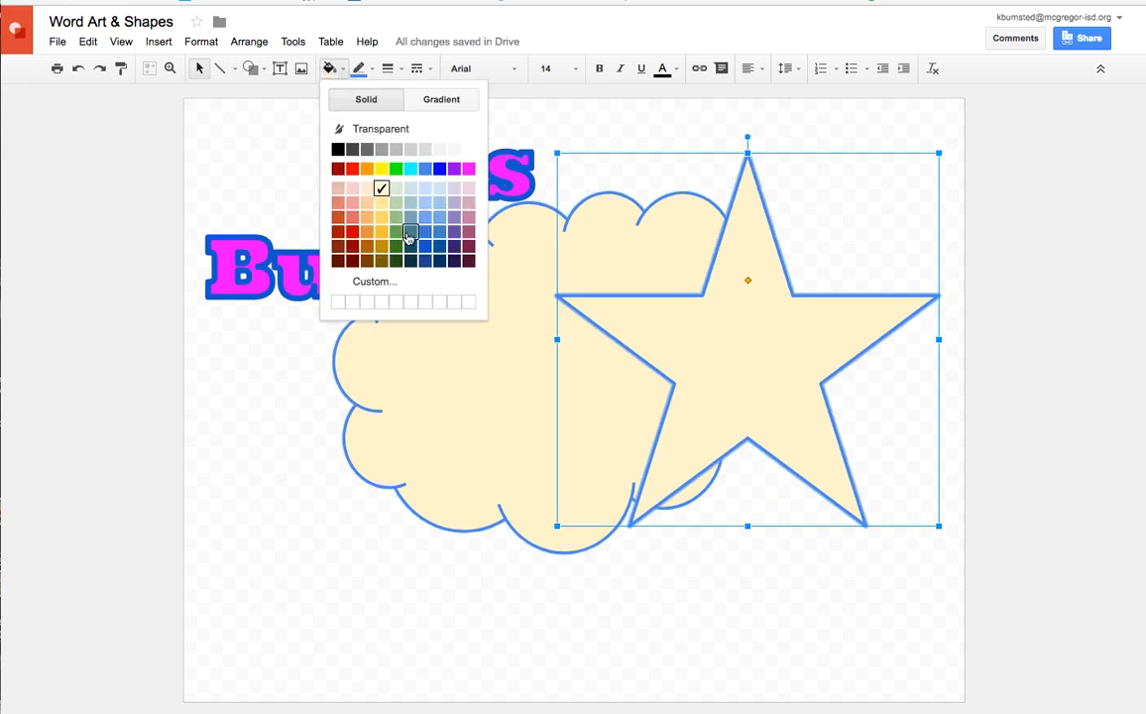
left_click(470, 189)
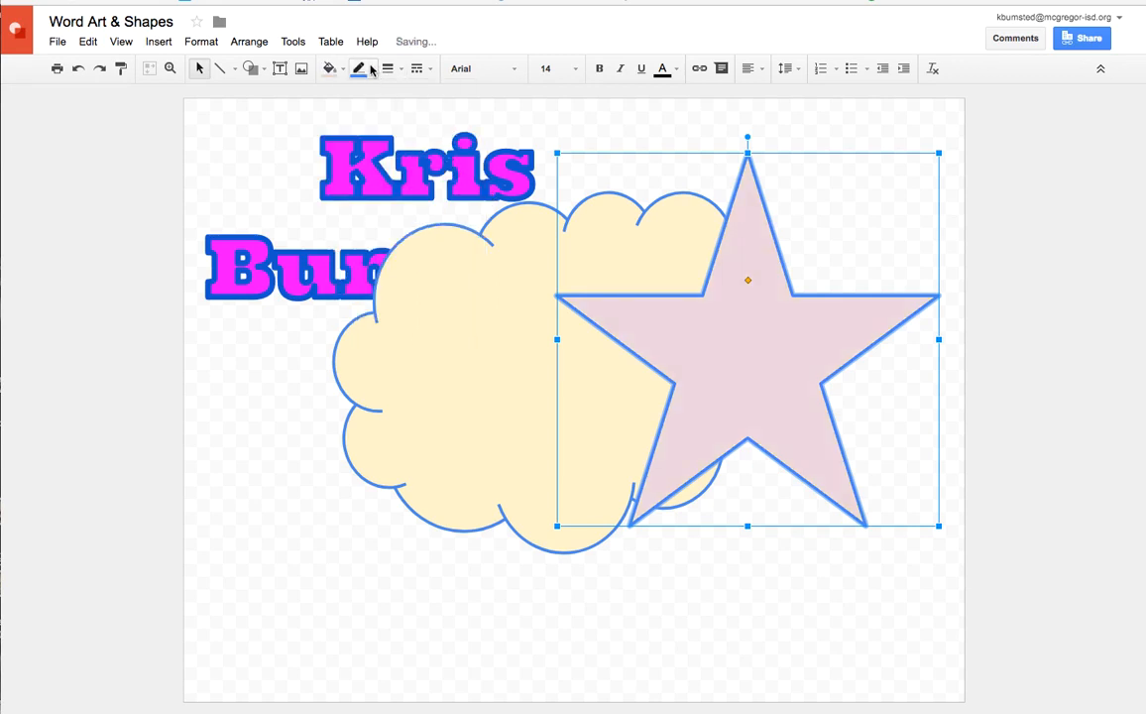
left_click(369, 68)
left_click(381, 139)
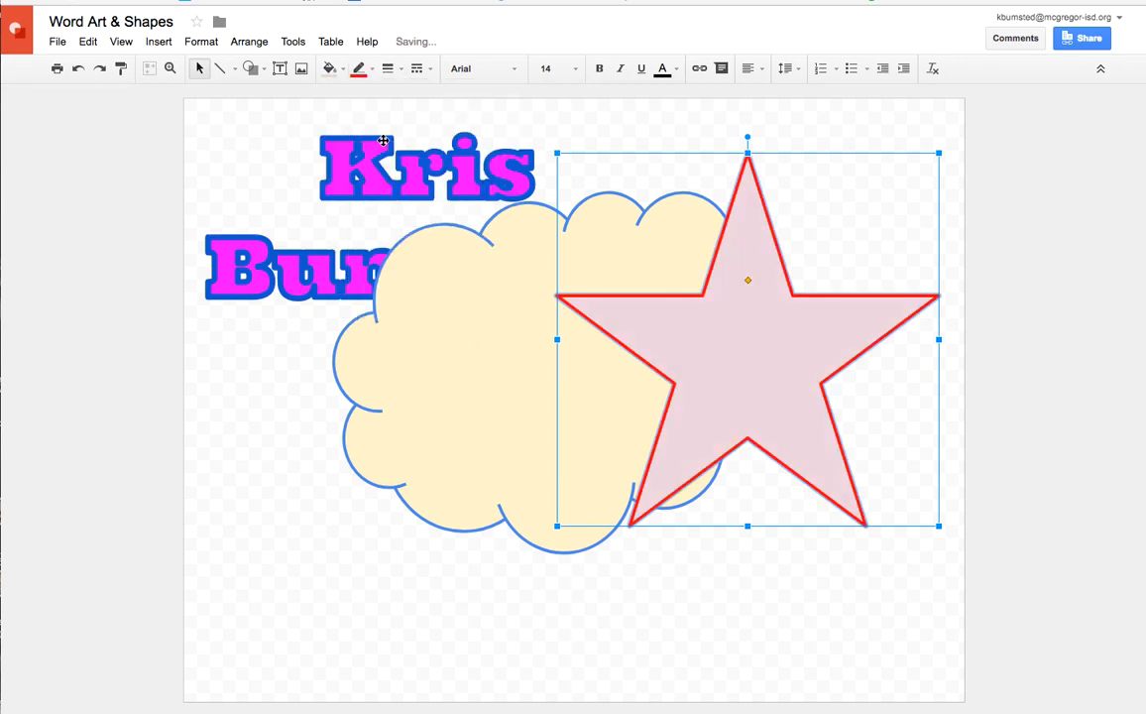
left_click(594, 118)
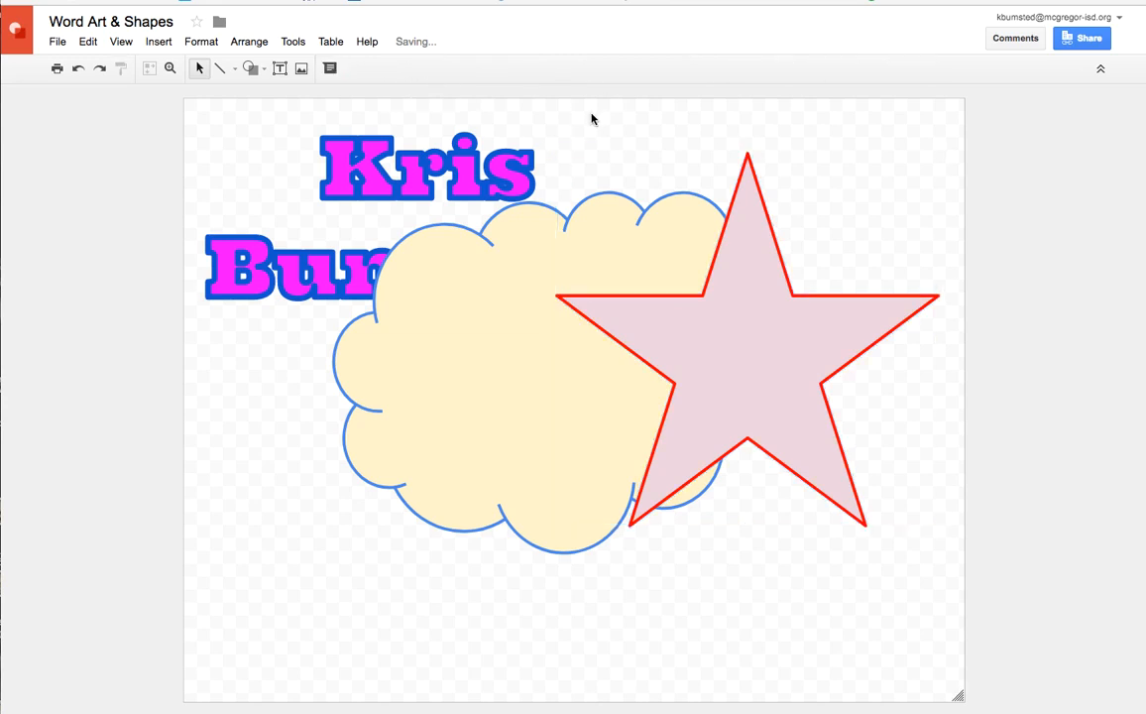
Send the star to the back so it lies behind the cloud, and deselect it
left_click(247, 43)
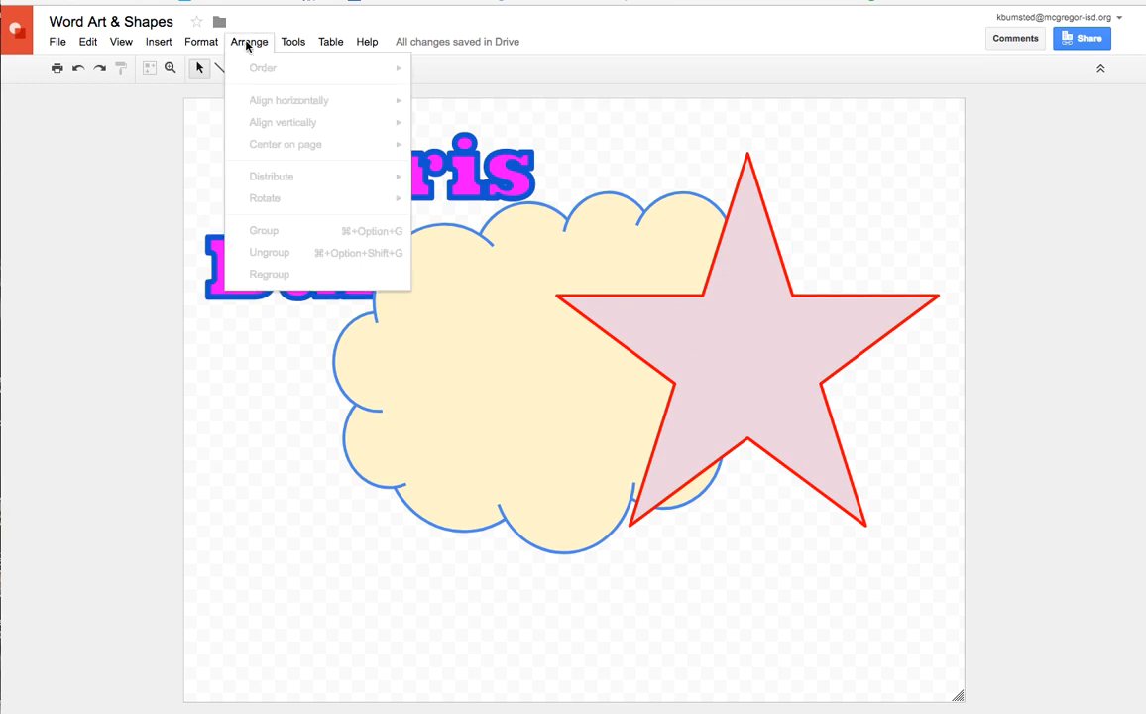
left_click(655, 299)
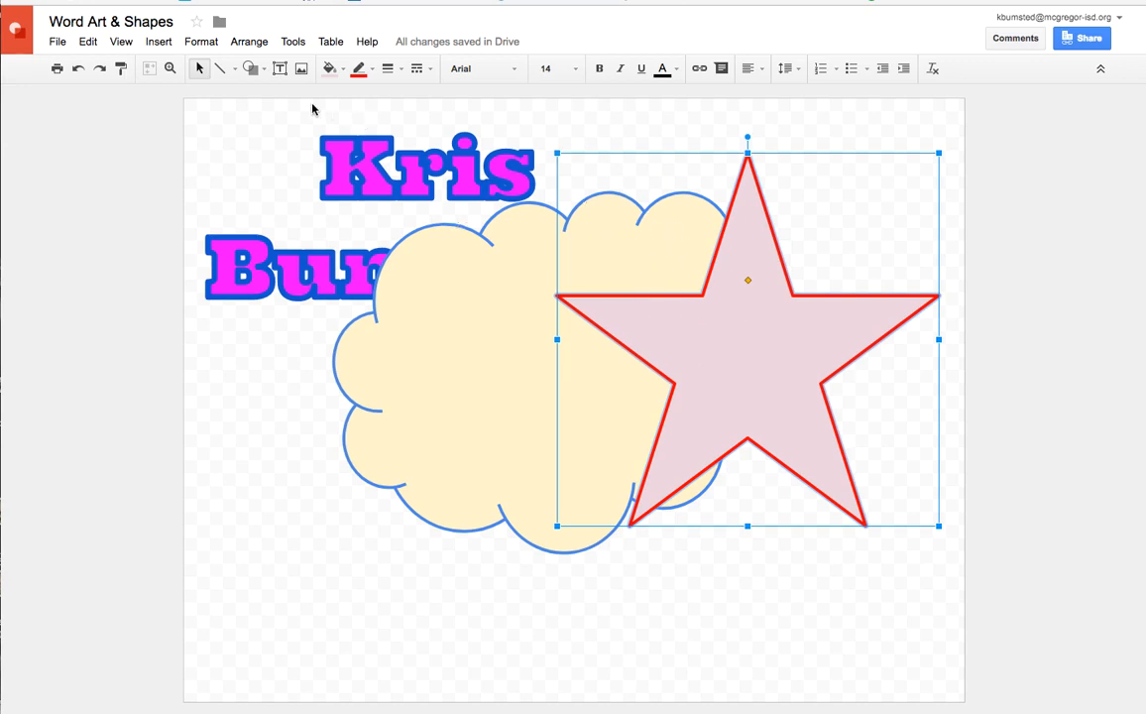
left_click(249, 42)
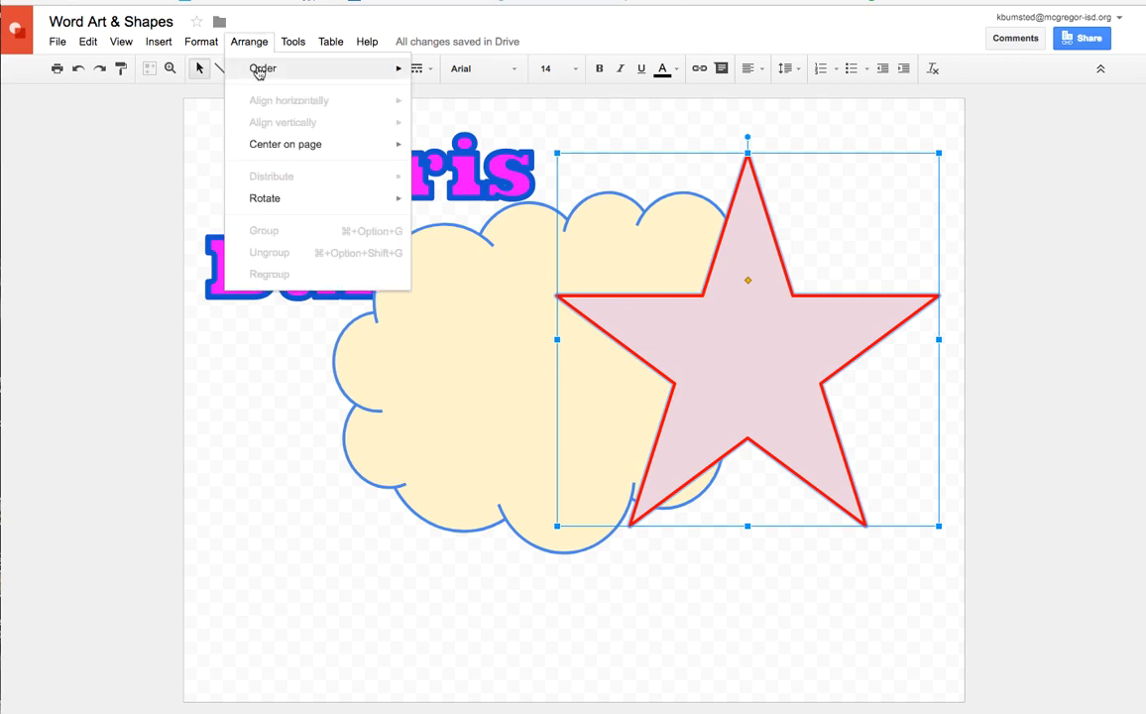
mouse_move(259, 68)
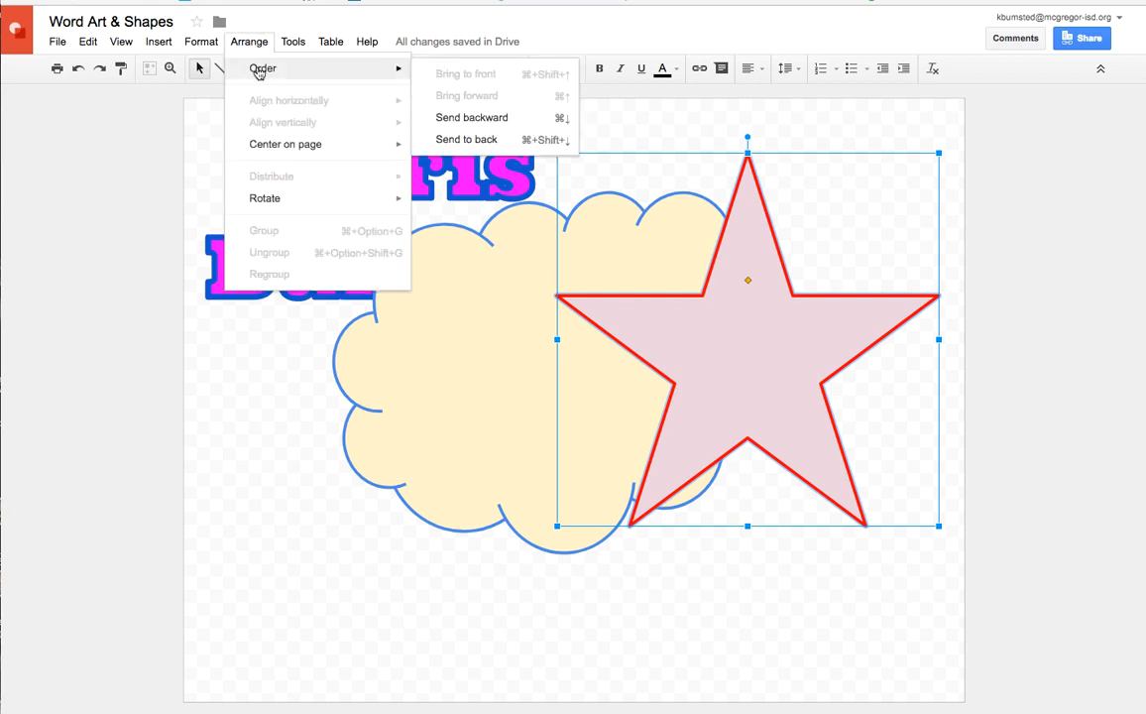
left_click(479, 143)
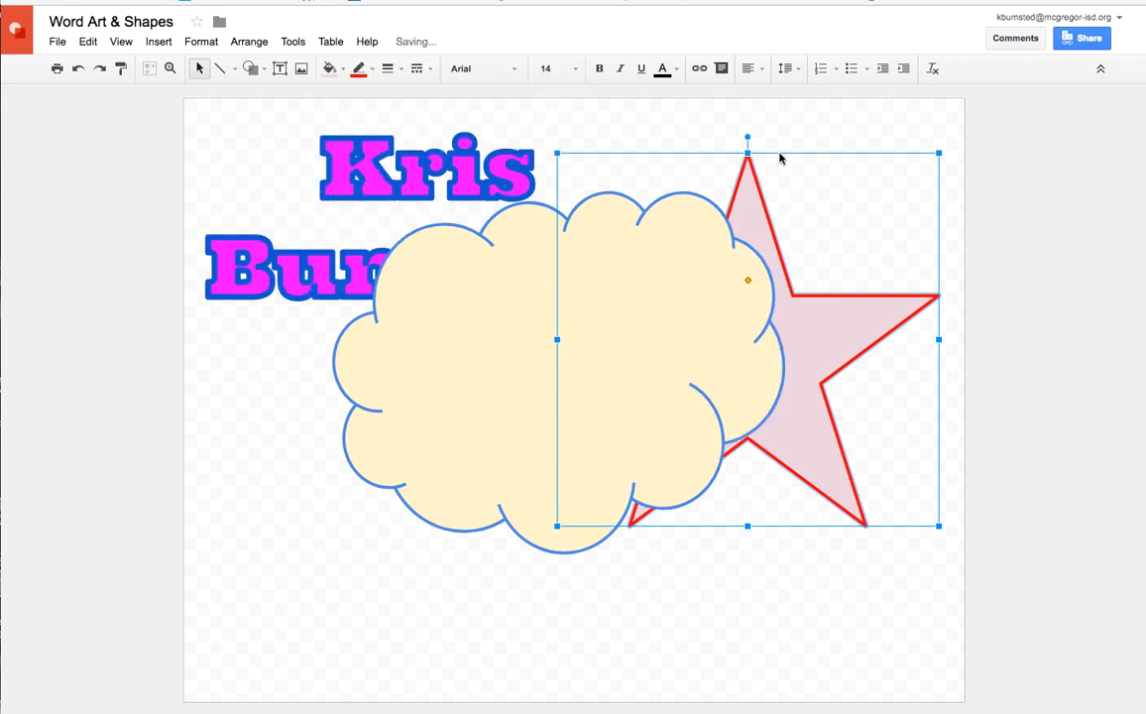
left_click_drag(778, 154, 614, 157)
left_click(790, 602)
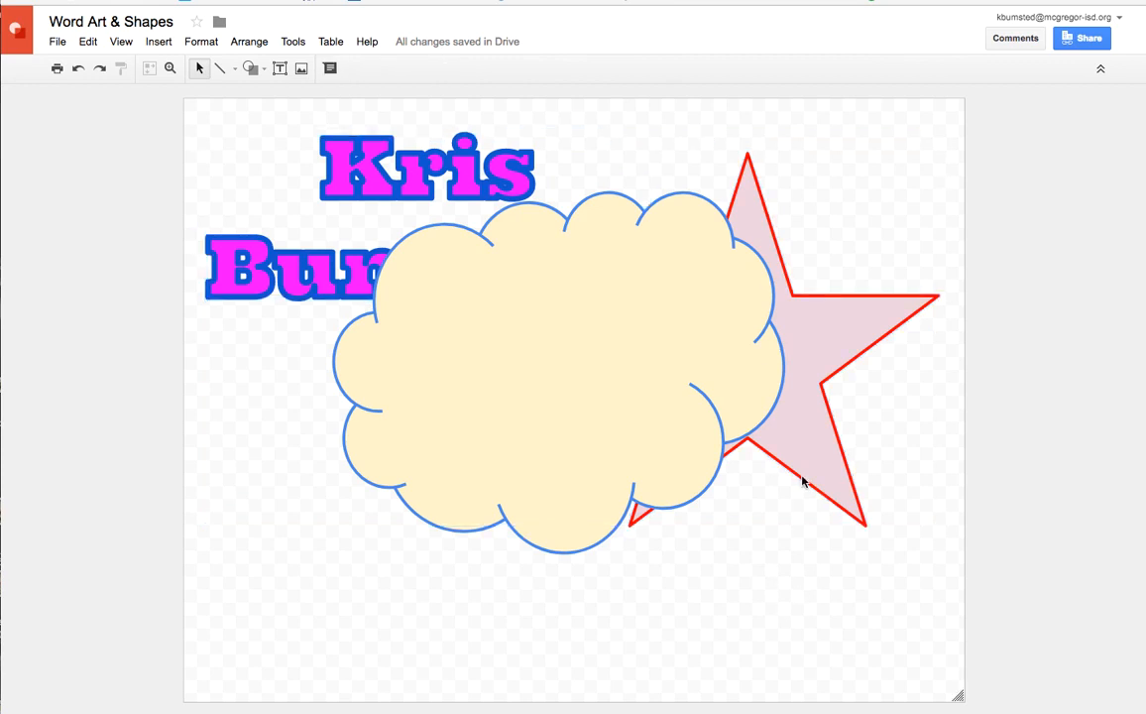
Move the star to the upper-left area of the page, behind the name word art and the cloud
left_click_drag(830, 379, 474, 335)
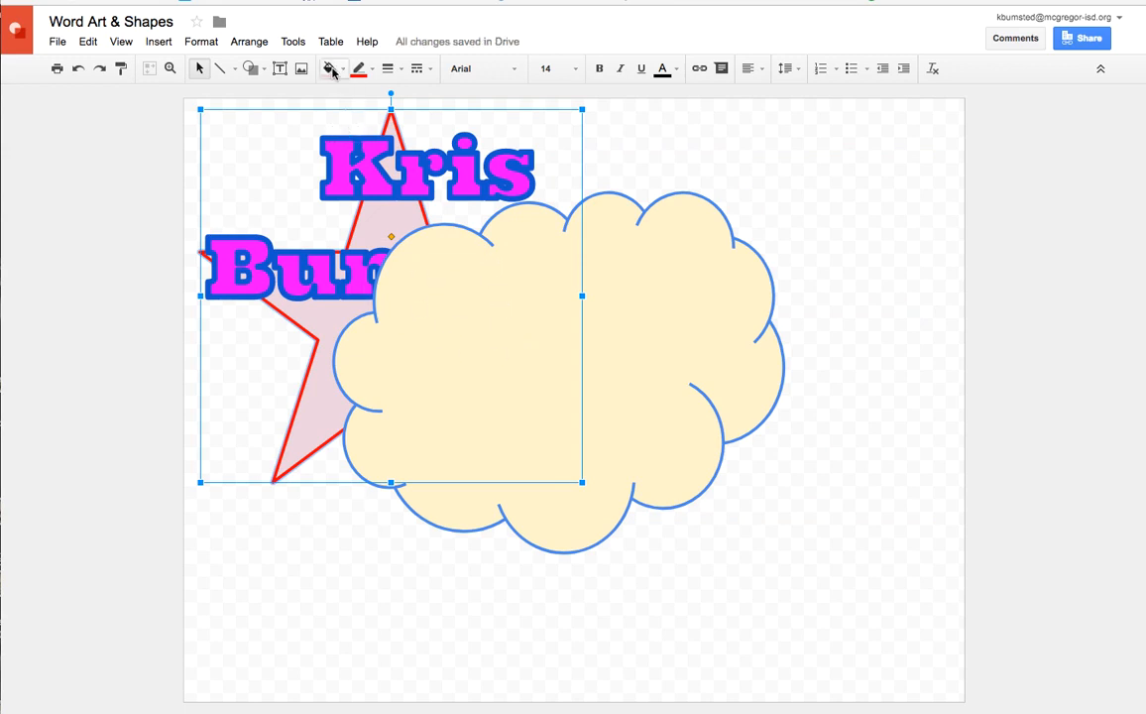
left_click(253, 43)
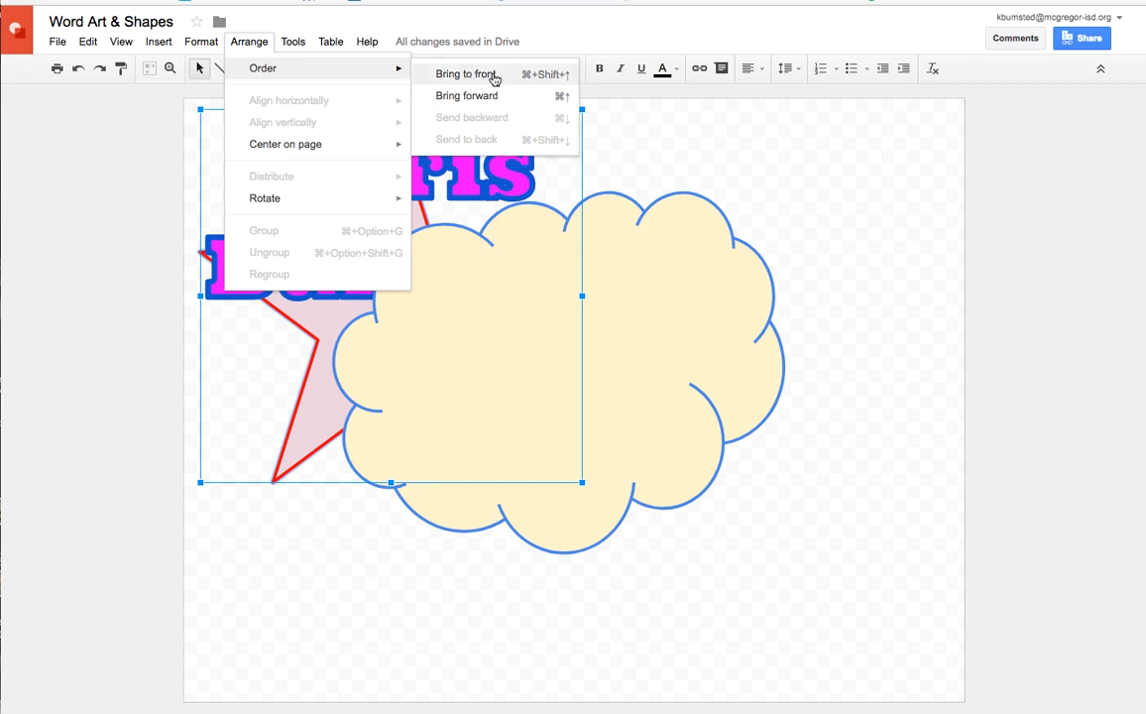
left_click(674, 198)
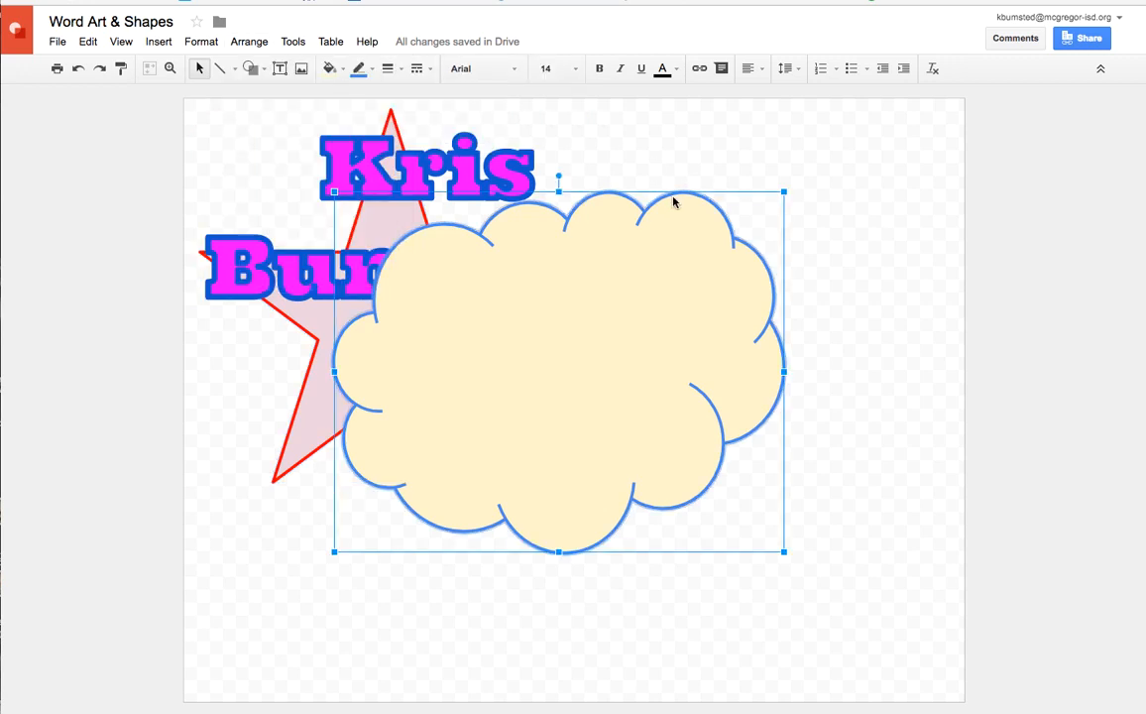
Bring the name word art to the front so it lies over the cloud and the star
left_click(477, 167)
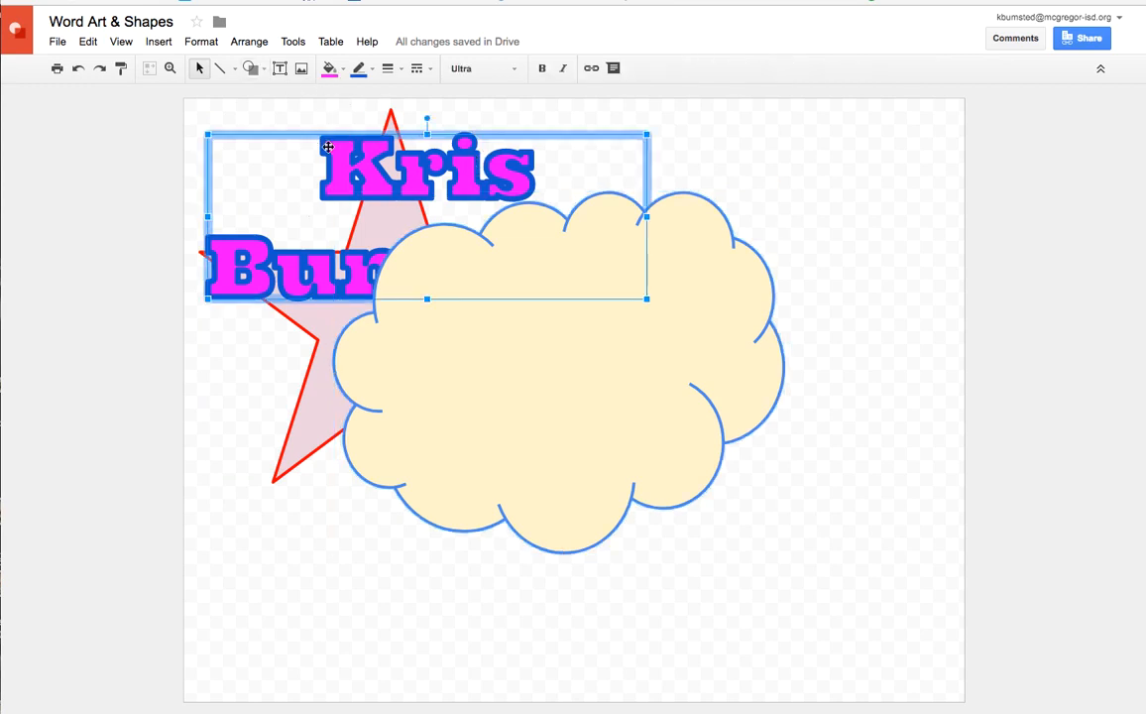
left_click(258, 43)
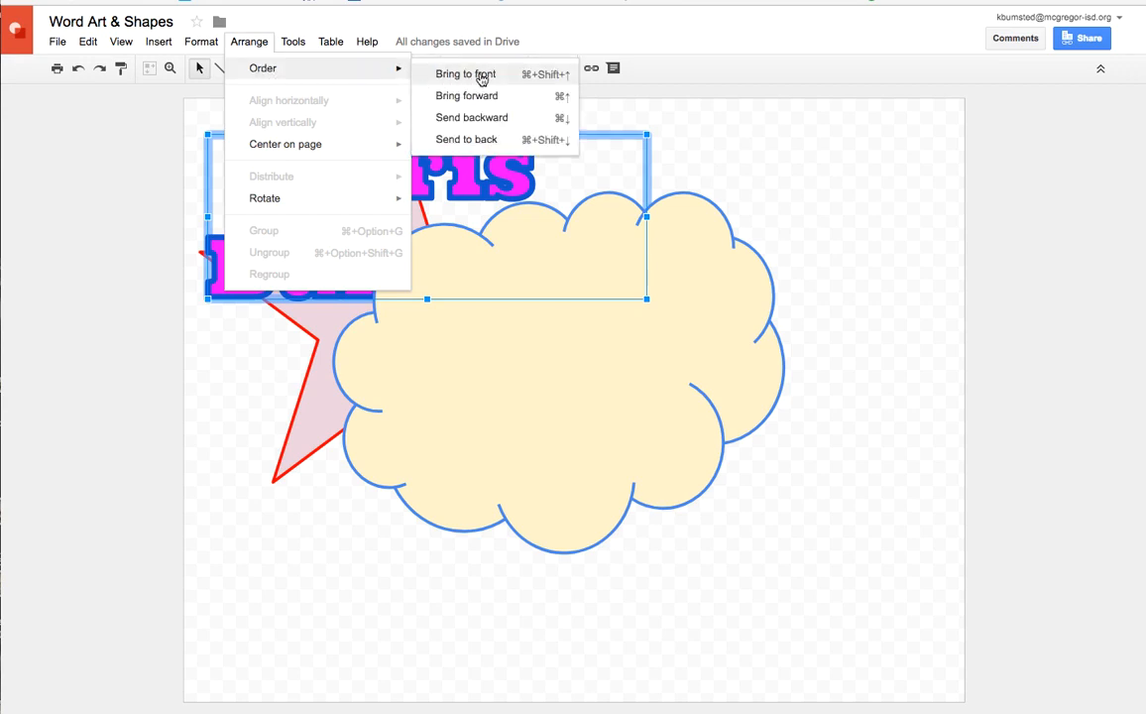
left_click(478, 76)
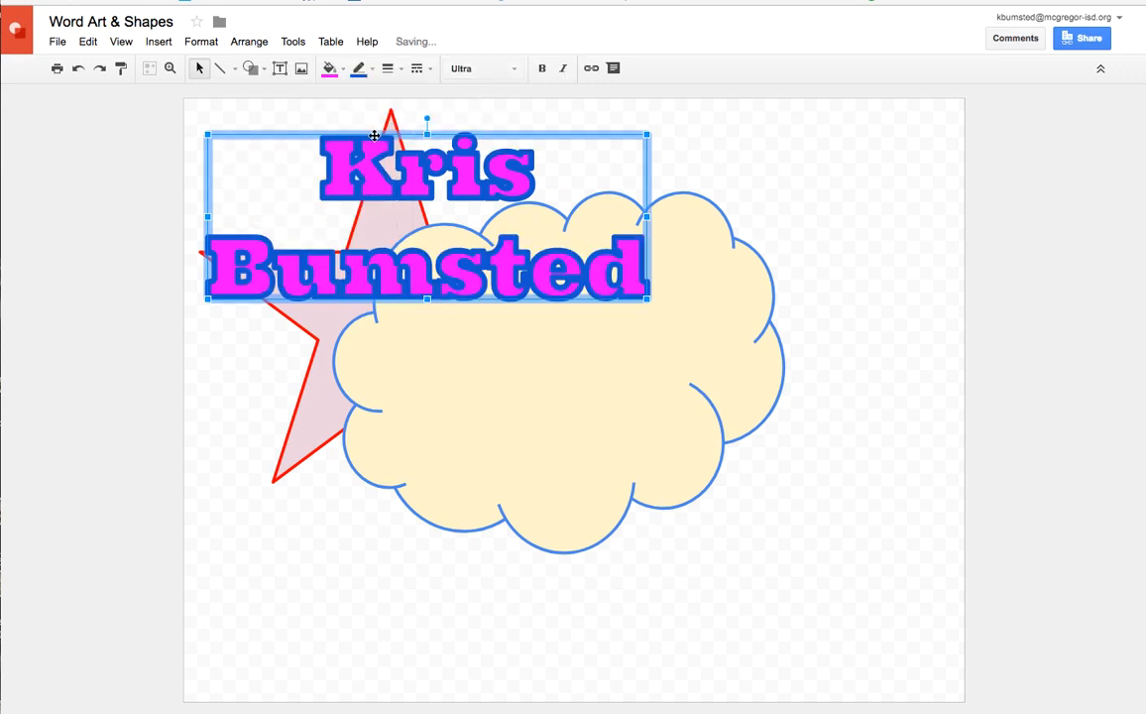
Place the name word art across the middle of the cloud, tilted slightly counterclockwise and scaled down a little
left_click_drag(373, 147, 535, 289)
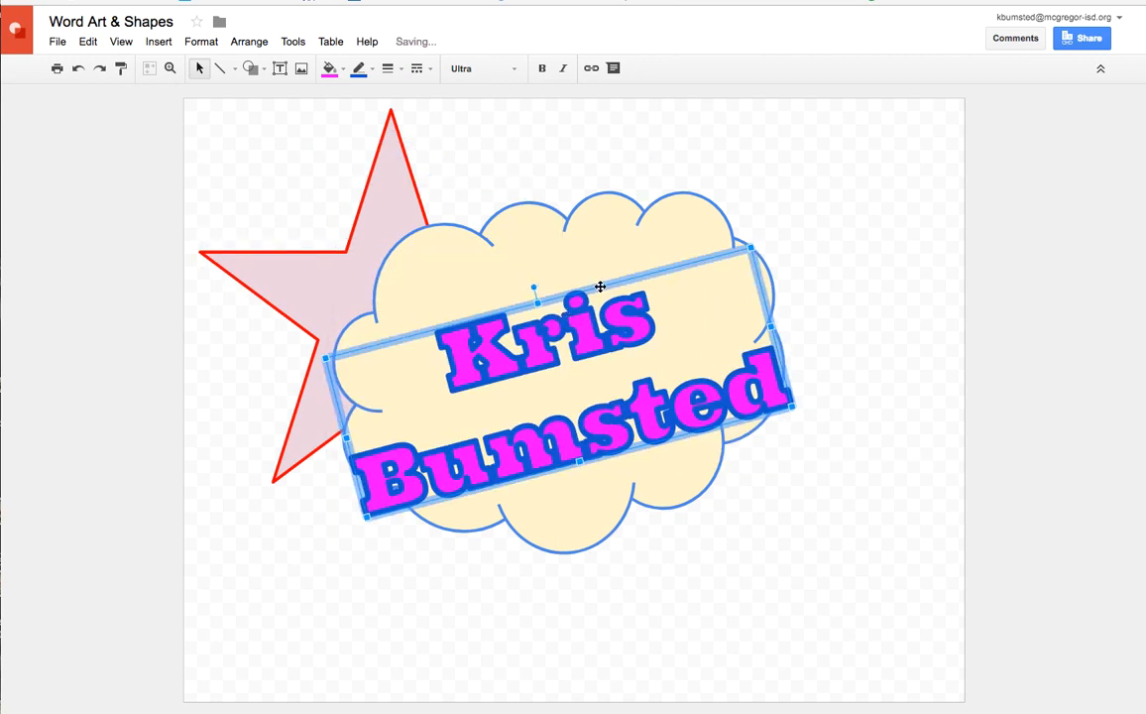
left_click_drag(794, 405, 751, 385)
Nudge the cloud slightly right and down behind the name word art, and deselect everything
left_click(372, 171)
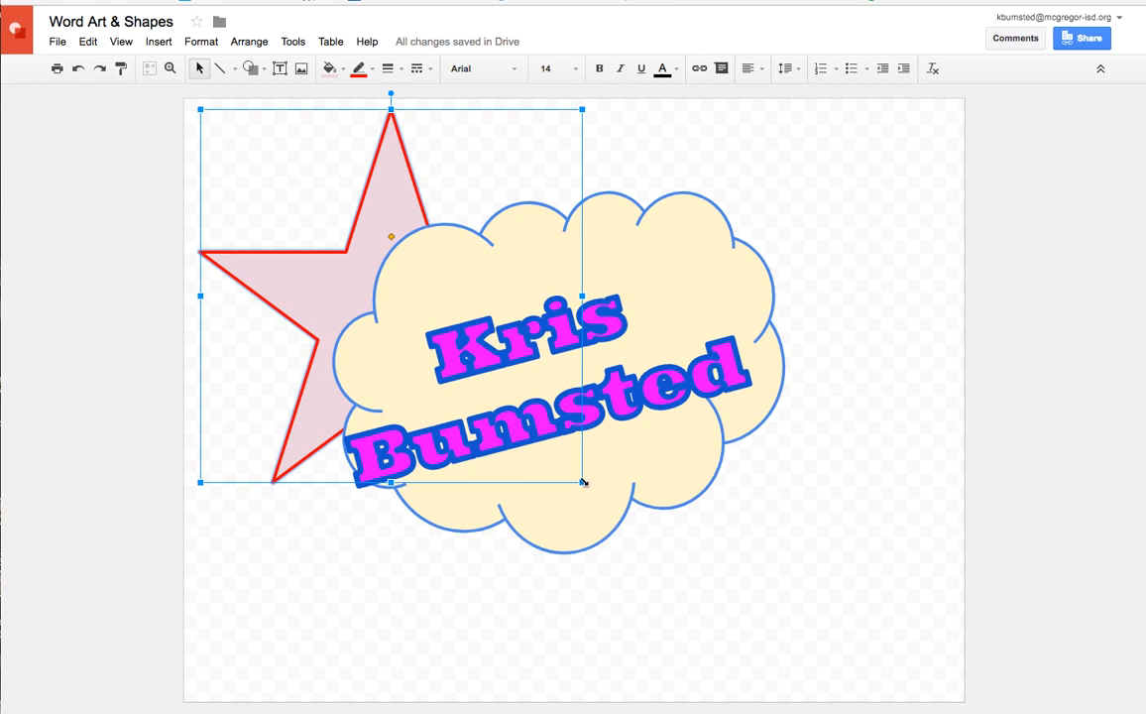
mouse_move(583, 482)
left_mouse_down()
mouse_move(747, 568)
mouse_move(580, 472)
left_mouse_up()
left_click(282, 458)
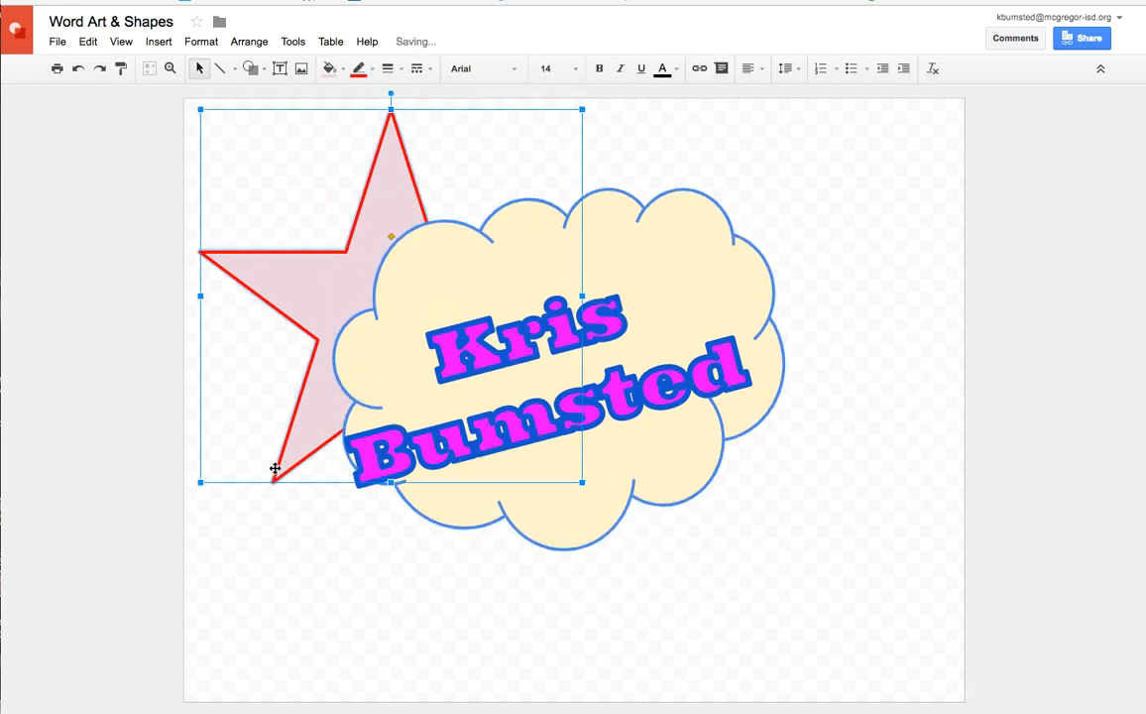
left_click_drag(581, 480, 596, 486)
left_click(291, 305)
left_click(299, 233)
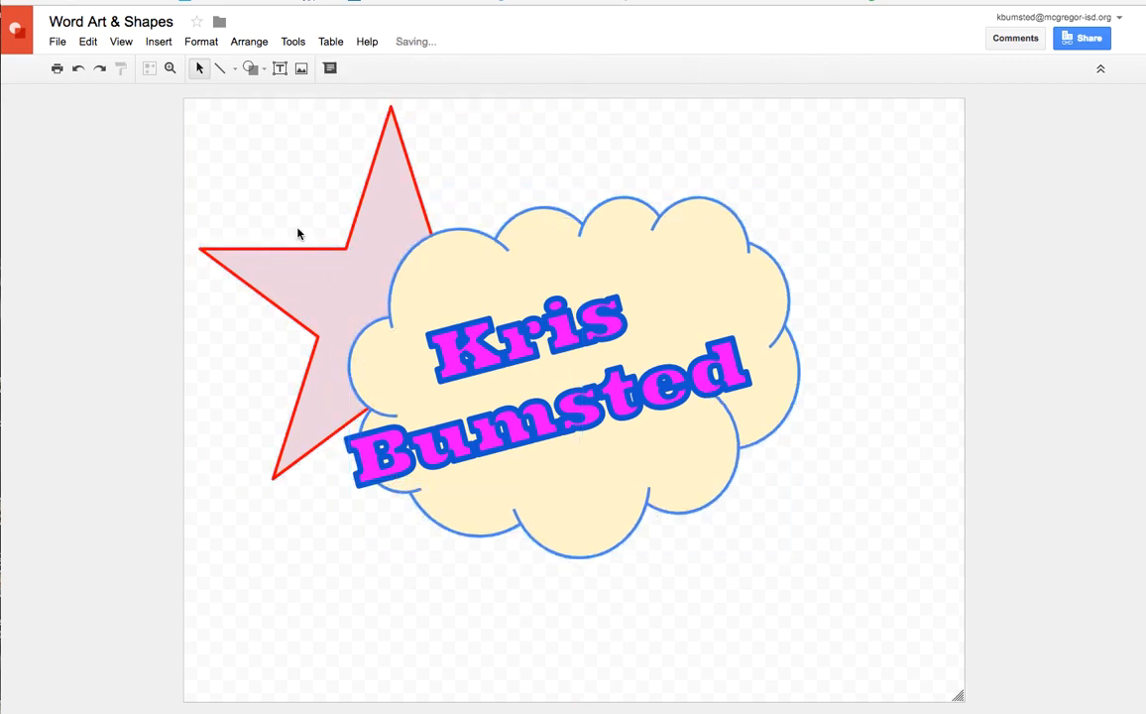
Move the star behind the cloud and enlarge it to nearly the full page height, with its points showing around the cloud
left_click(291, 245)
left_click_drag(292, 246, 529, 417)
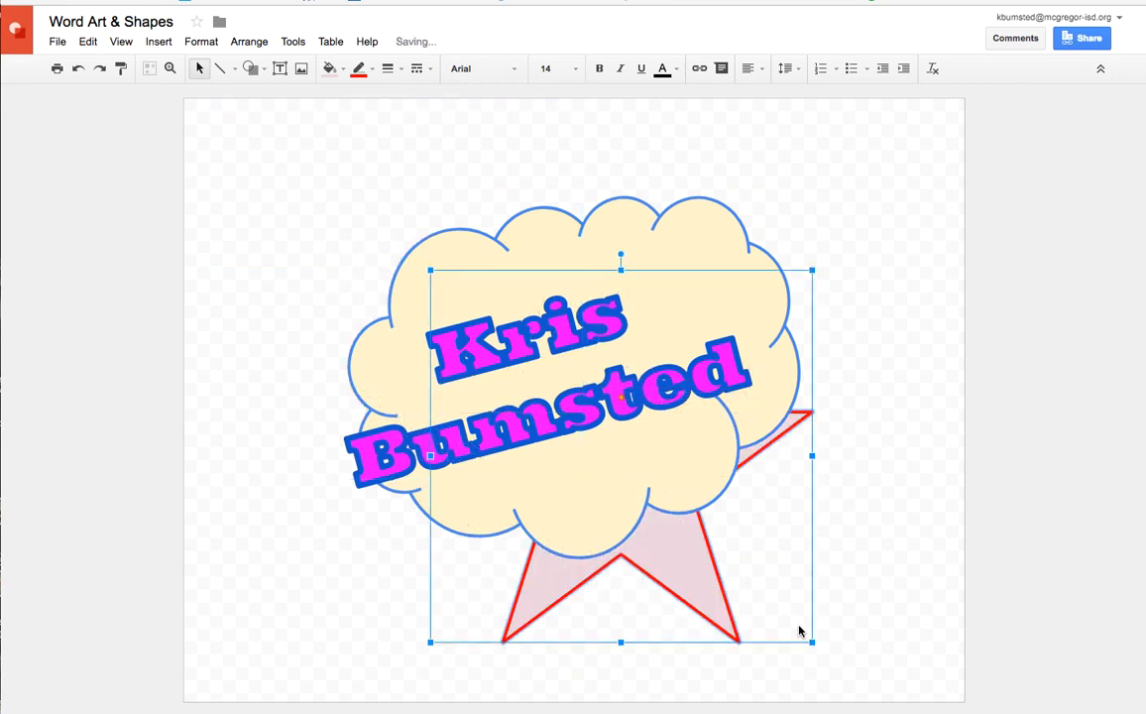
left_click_drag(813, 642, 879, 662)
left_click_drag(429, 270, 201, 102)
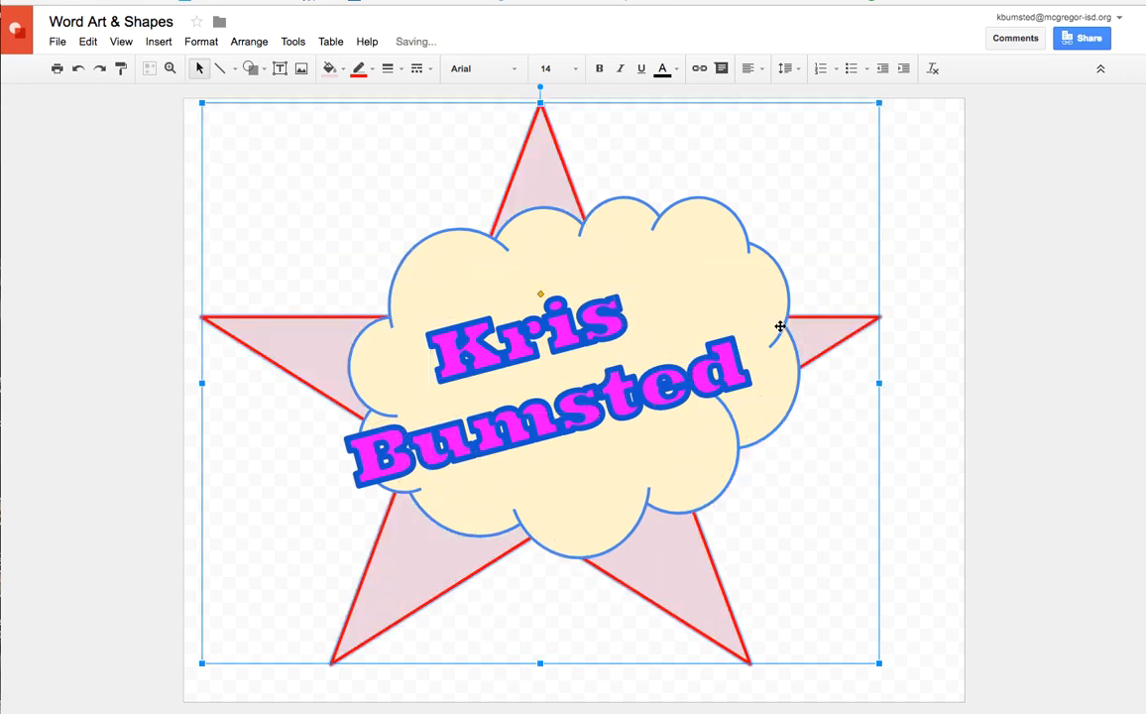
Shift the name word art slightly up and right to centre it on the cloud, and deselect it
left_click(622, 393)
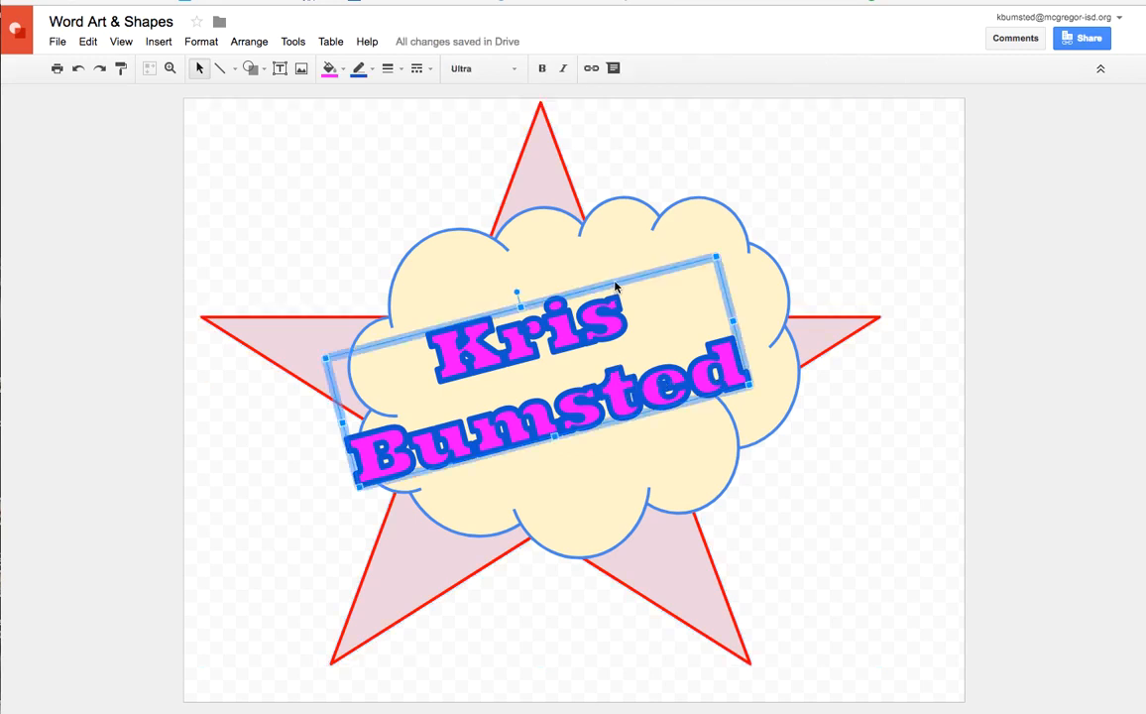
left_click_drag(615, 287, 654, 272)
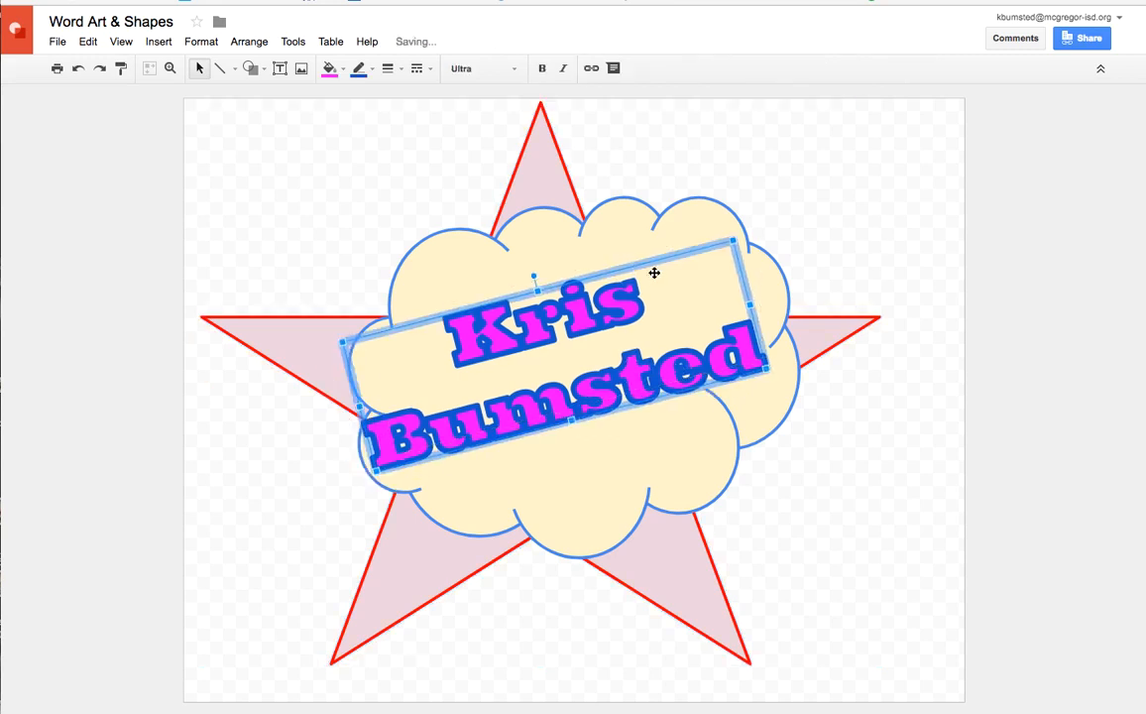
left_click(961, 695)
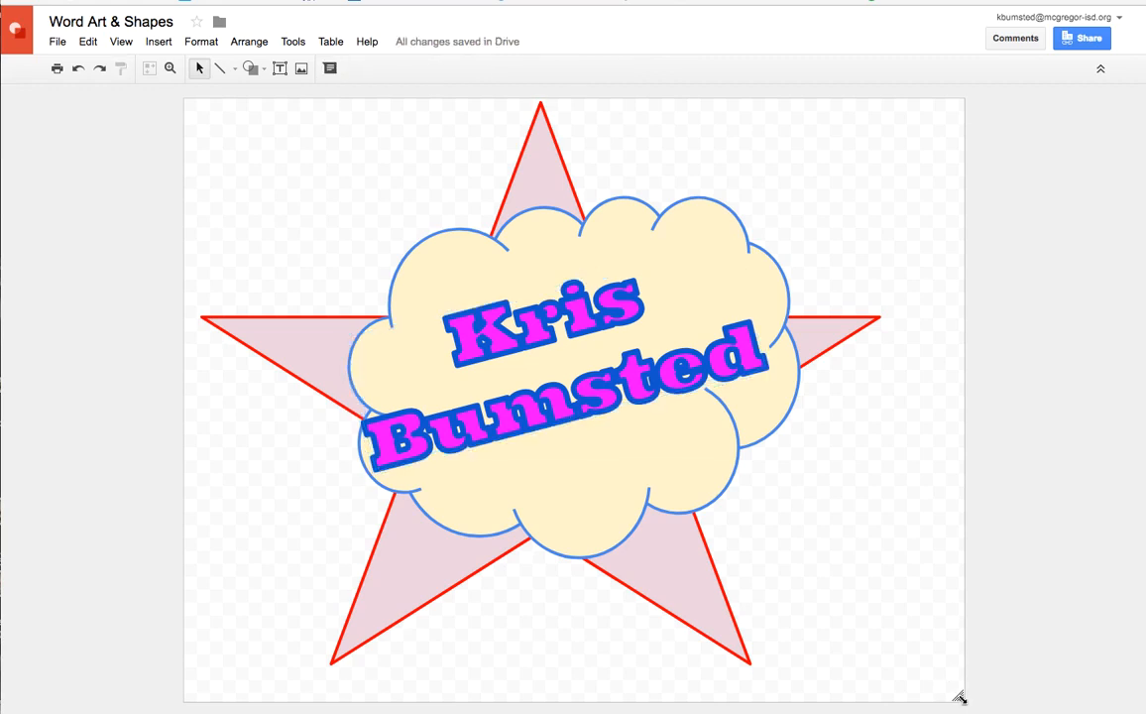
Try shrinking the page from its lower-right corner, and undo the page resize
mouse_move(960, 696)
left_mouse_down()
mouse_move(908, 637)
mouse_move(812, 567)
left_mouse_up()
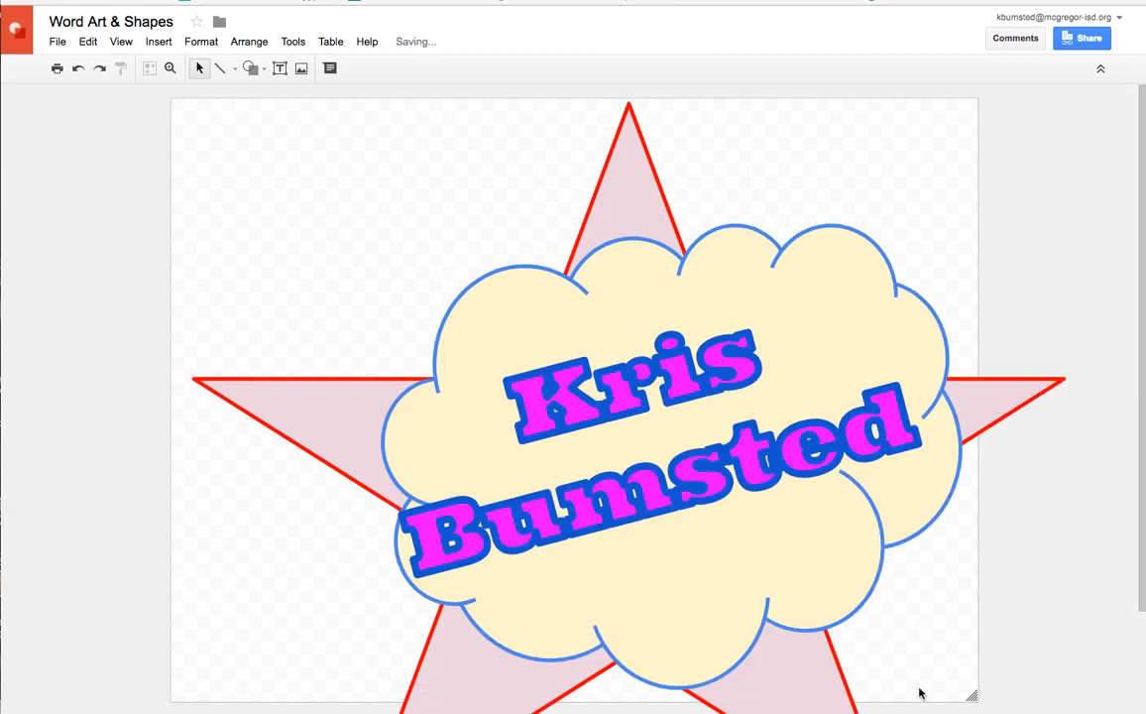
left_click(79, 72)
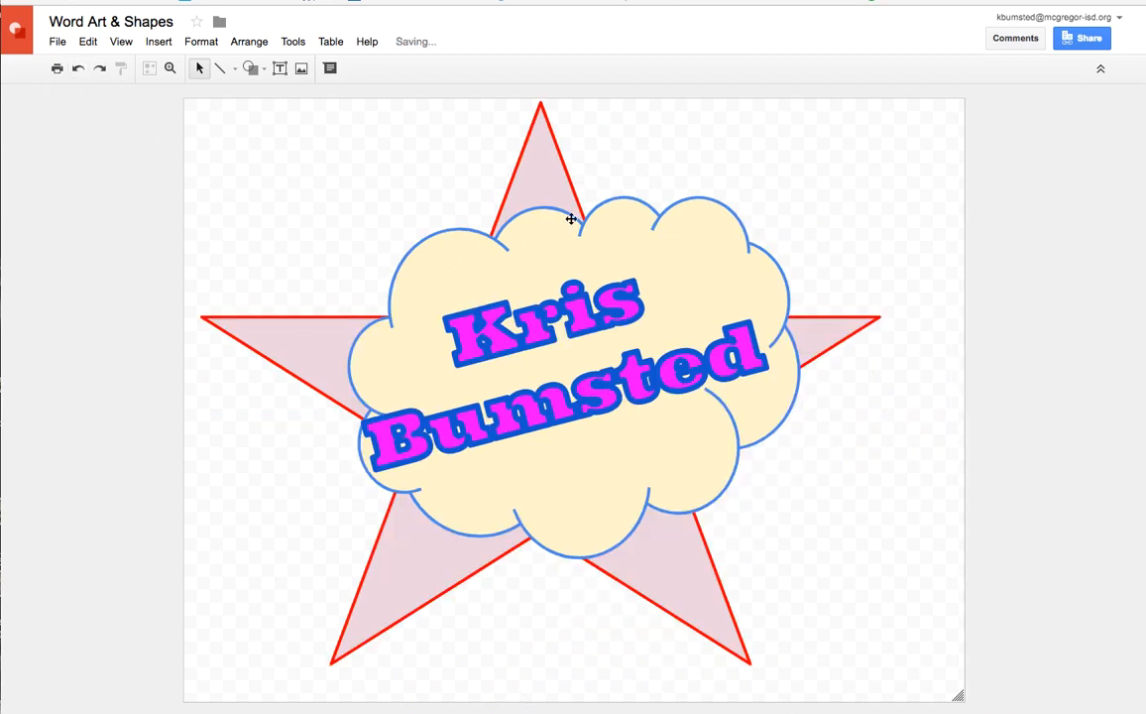